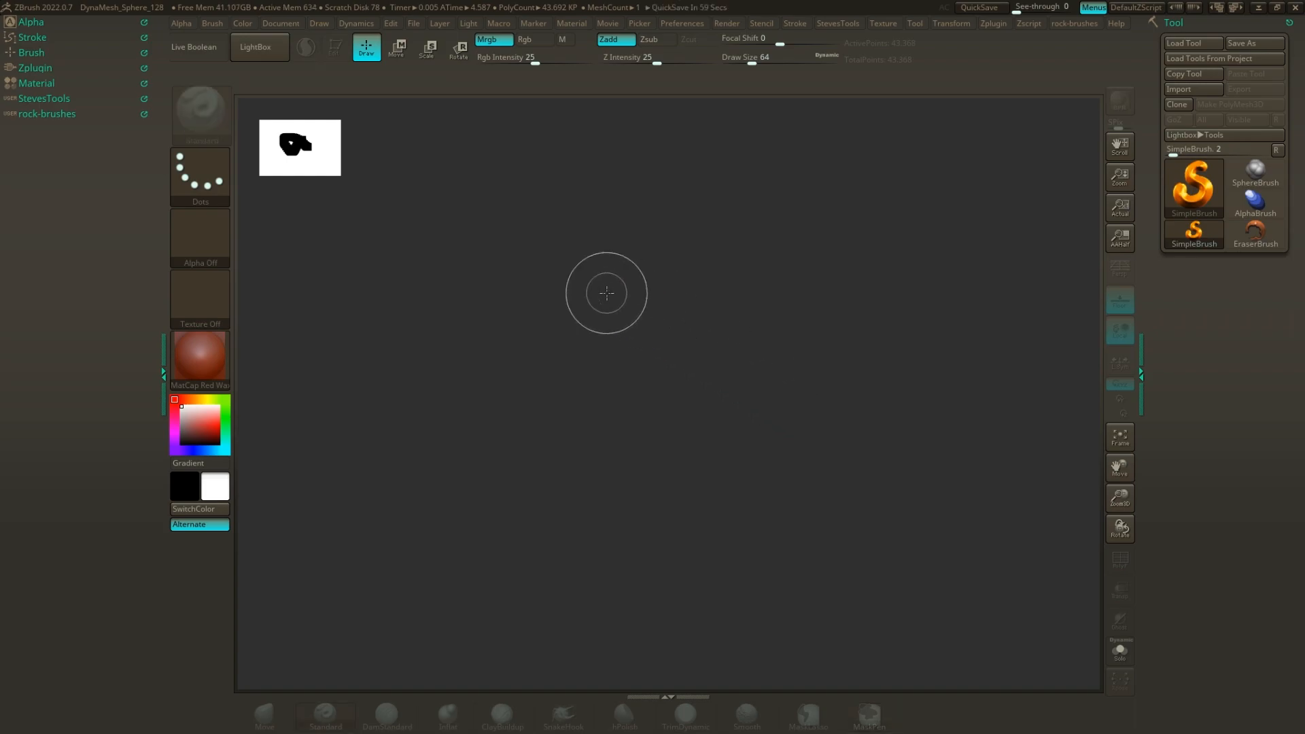
# Turn off the canvas thumbnail preview in the preferences.
pyautogui.click(670, 23)
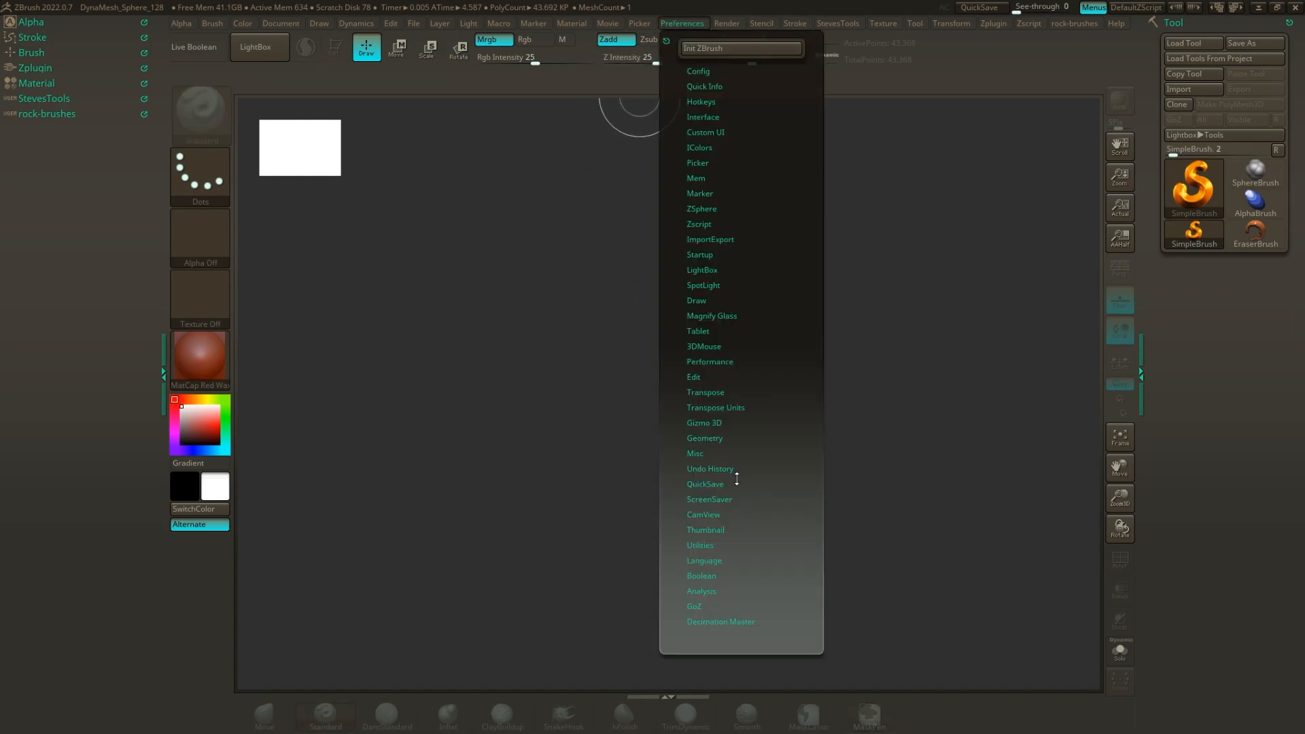
pyautogui.click(719, 530)
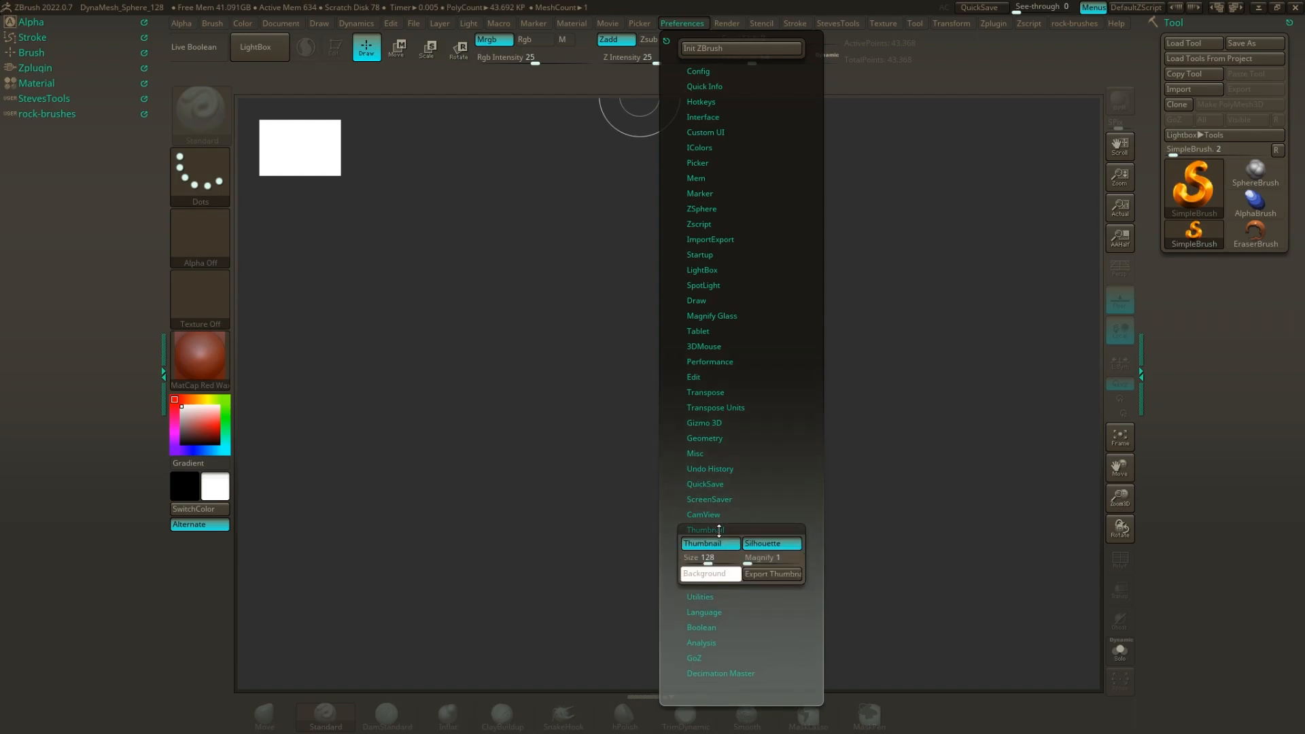
pyautogui.click(716, 529)
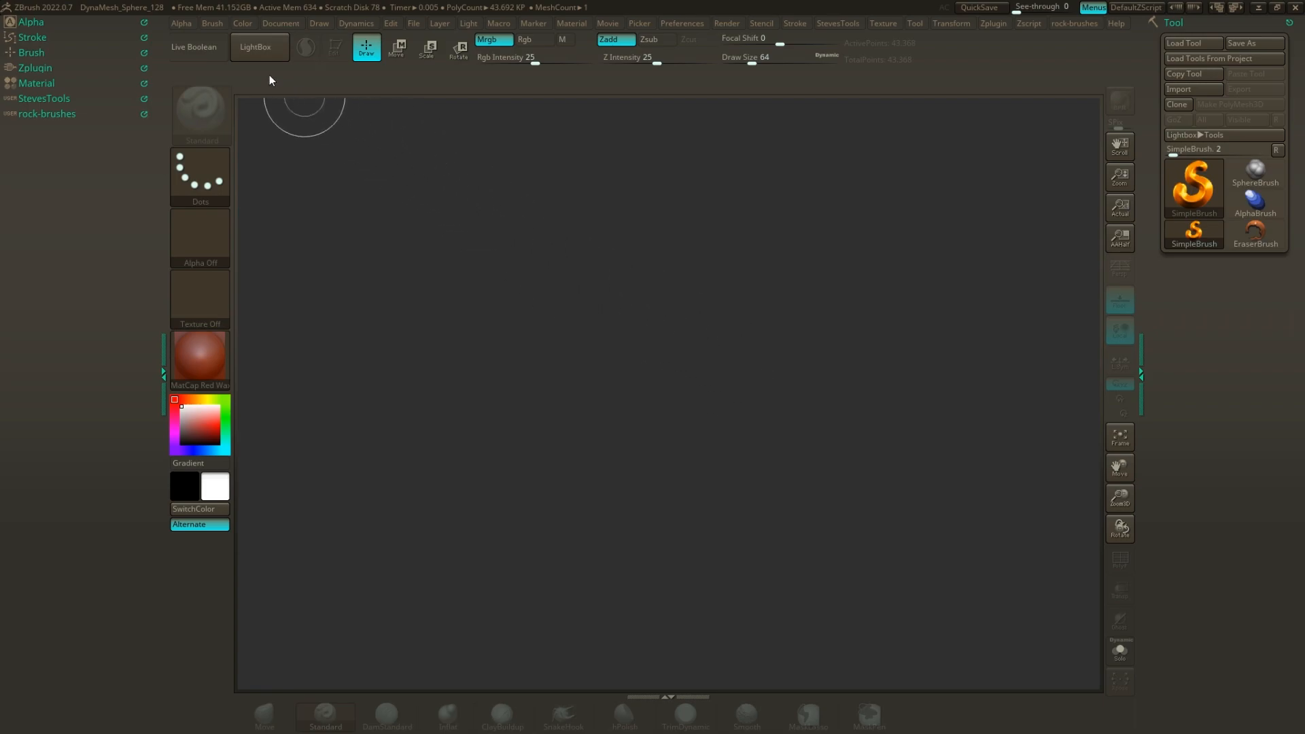
# Open the DynaMesh_Sphere_32 project from the LightBox projects, discarding changes to the current project.
pyautogui.click(258, 50)
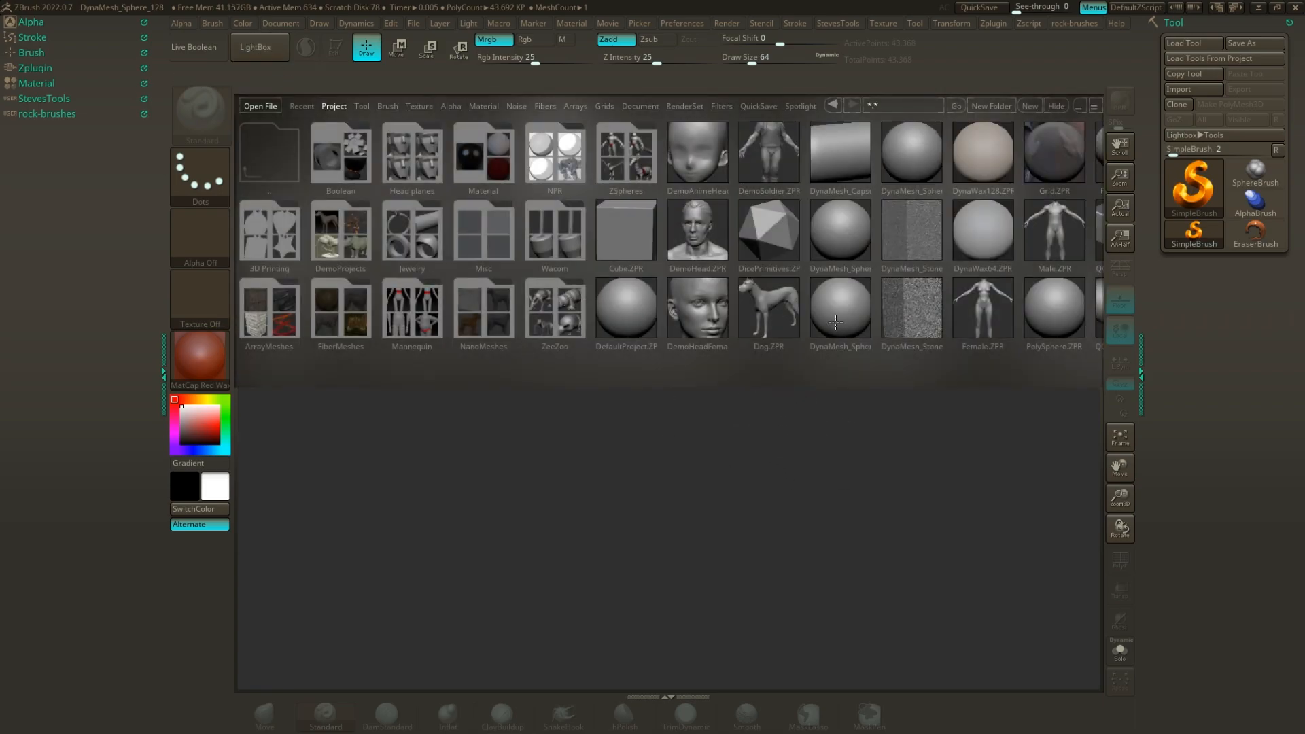
pyautogui.scroll(-5, 837, 279)
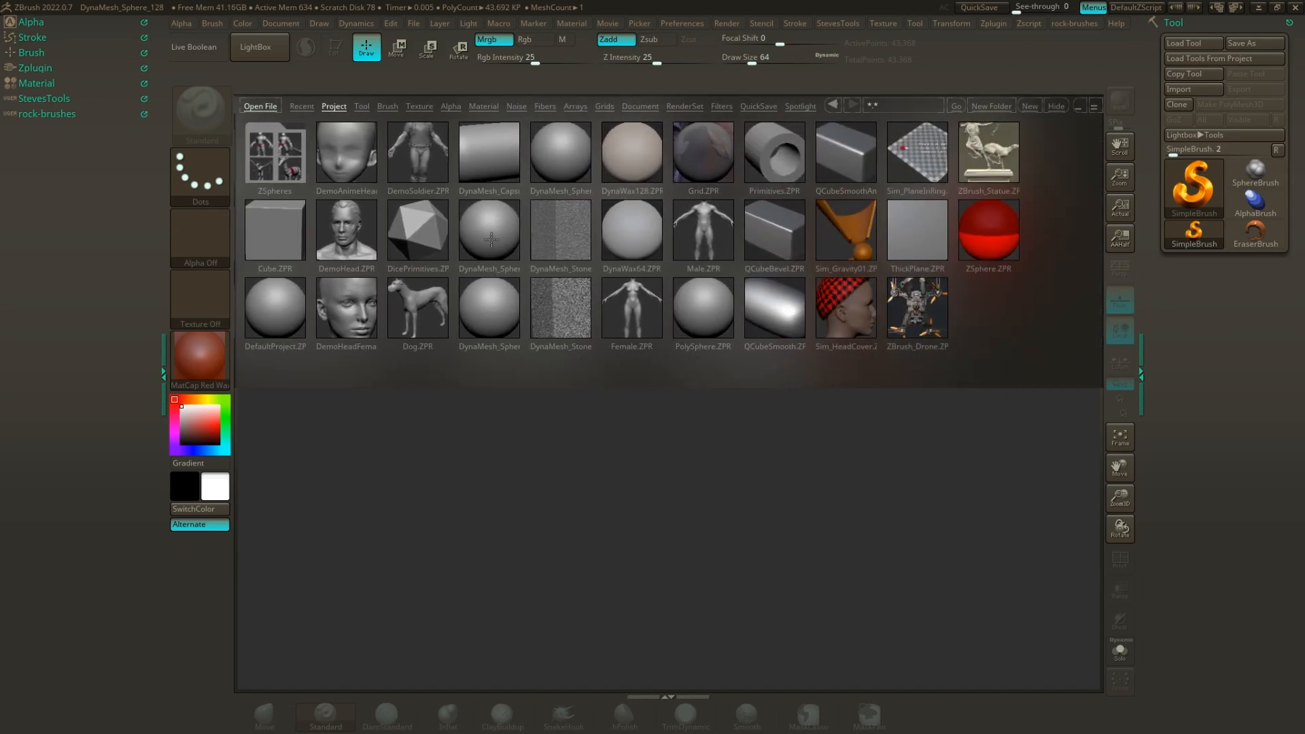
pyautogui.click(491, 239)
pyautogui.scroll(3, 536, 231)
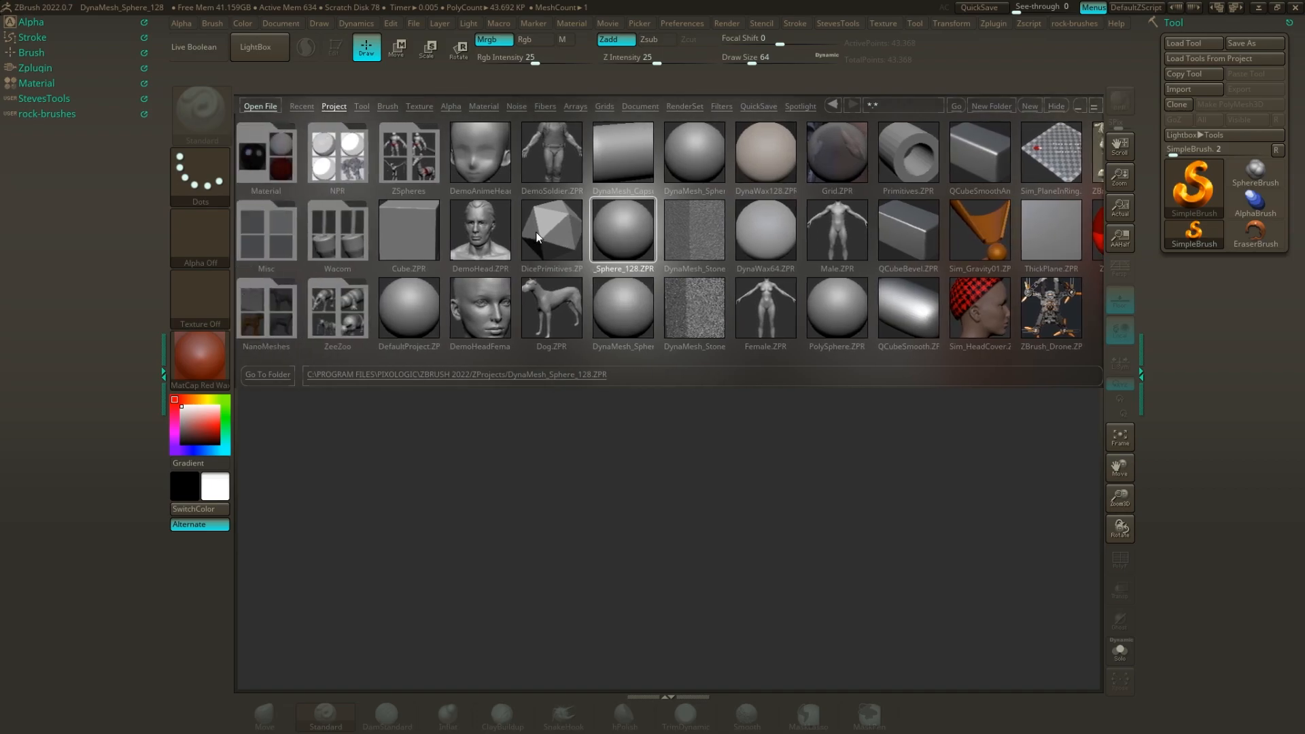
pyautogui.click(669, 305)
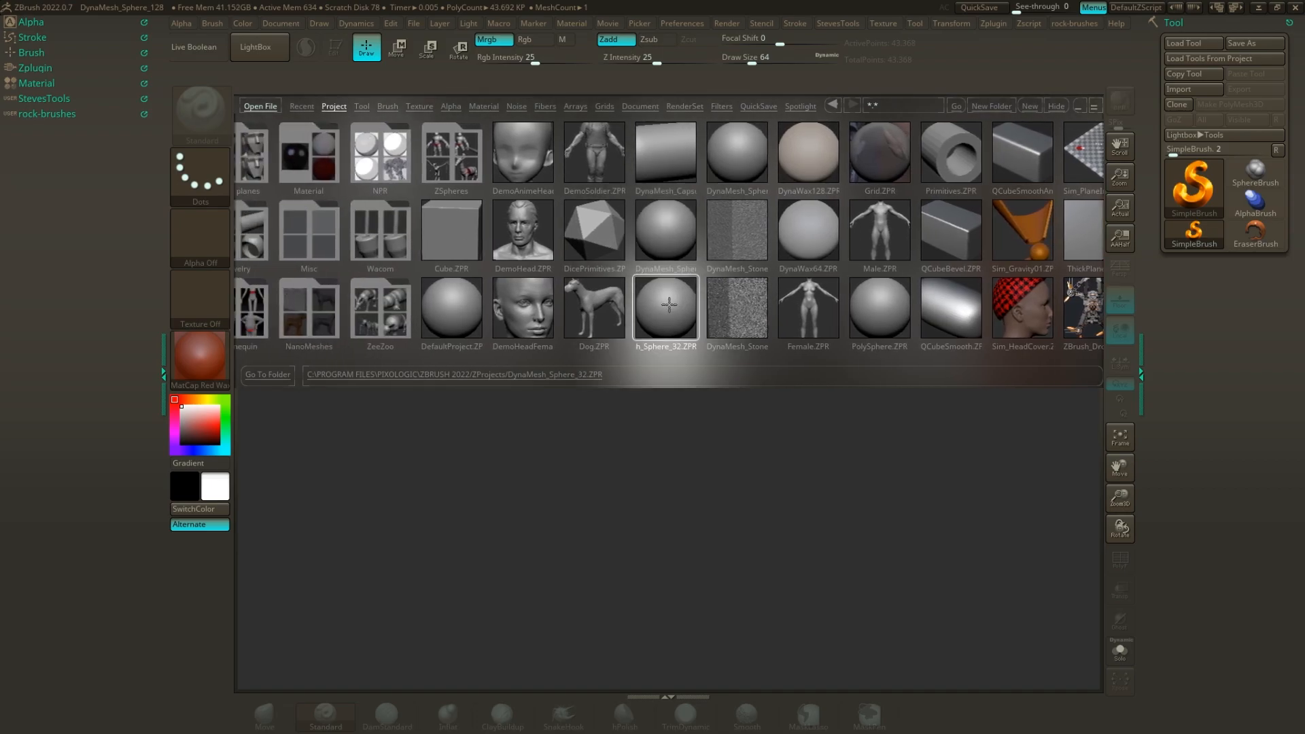
pyautogui.click(735, 173)
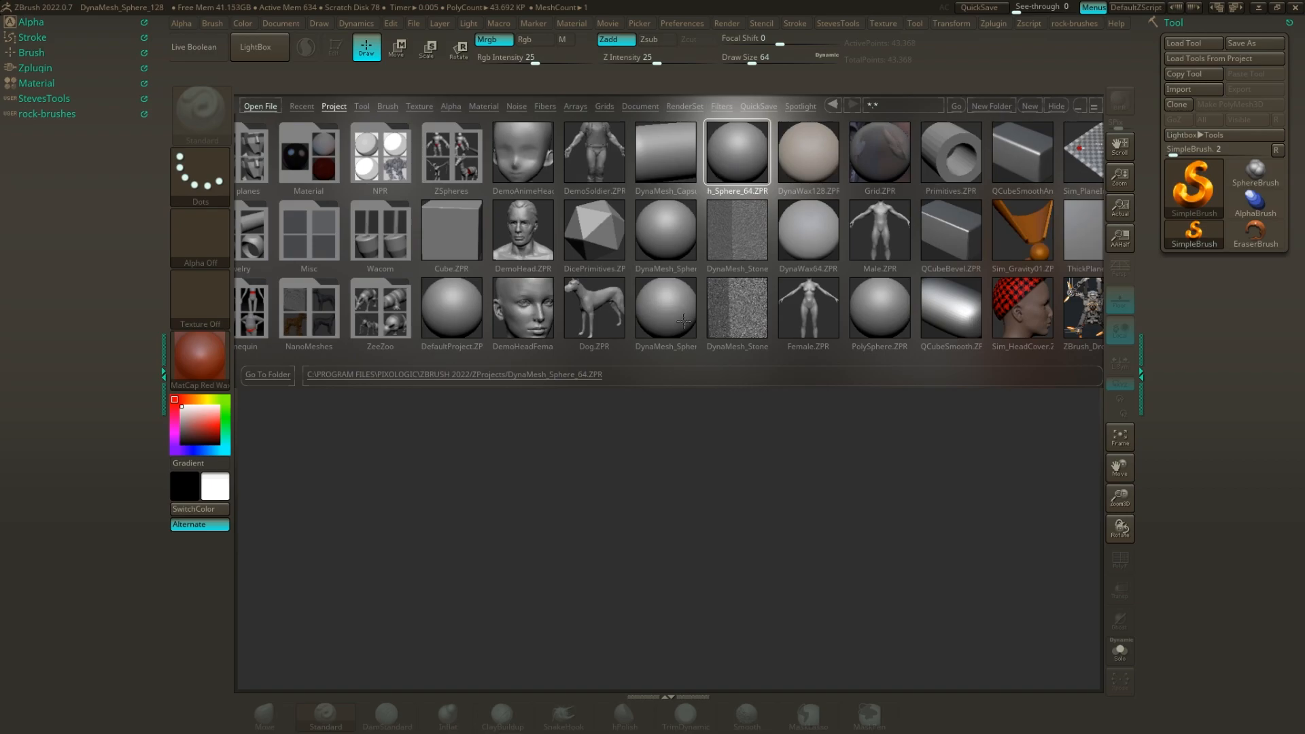
pyautogui.click(676, 247)
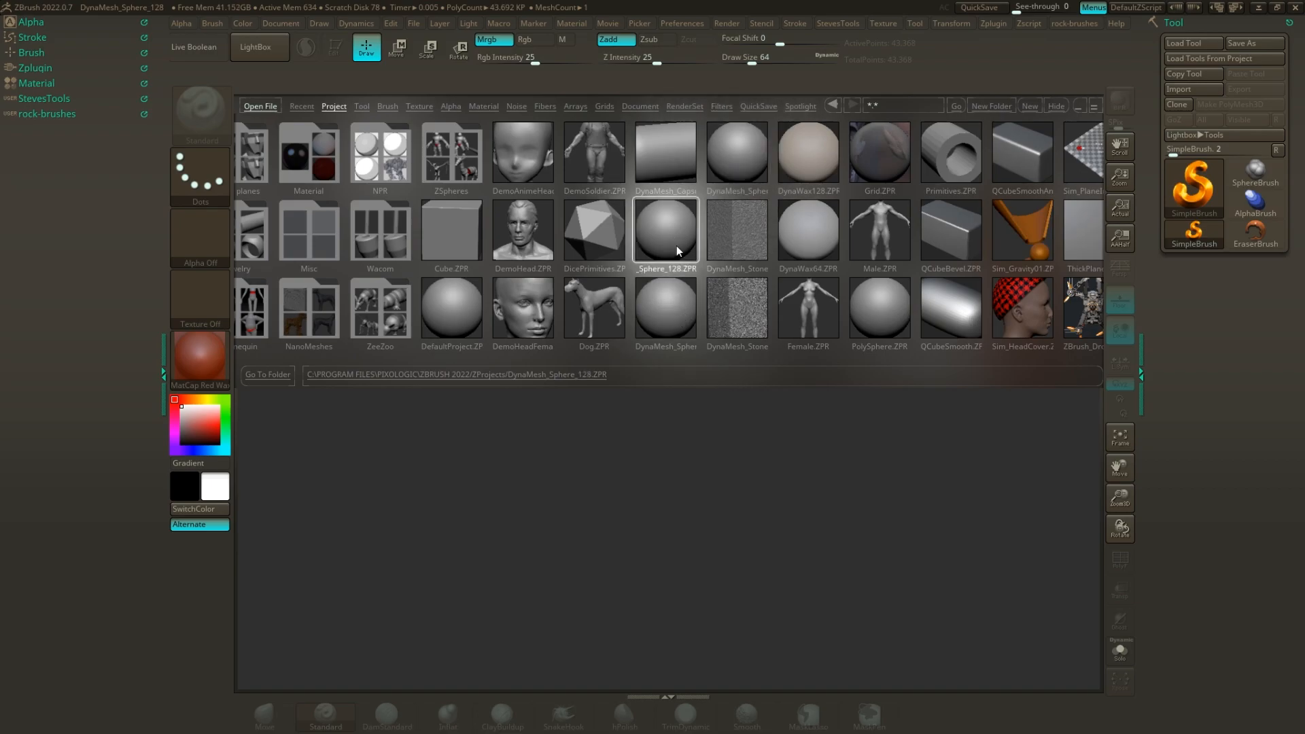
pyautogui.click(722, 196)
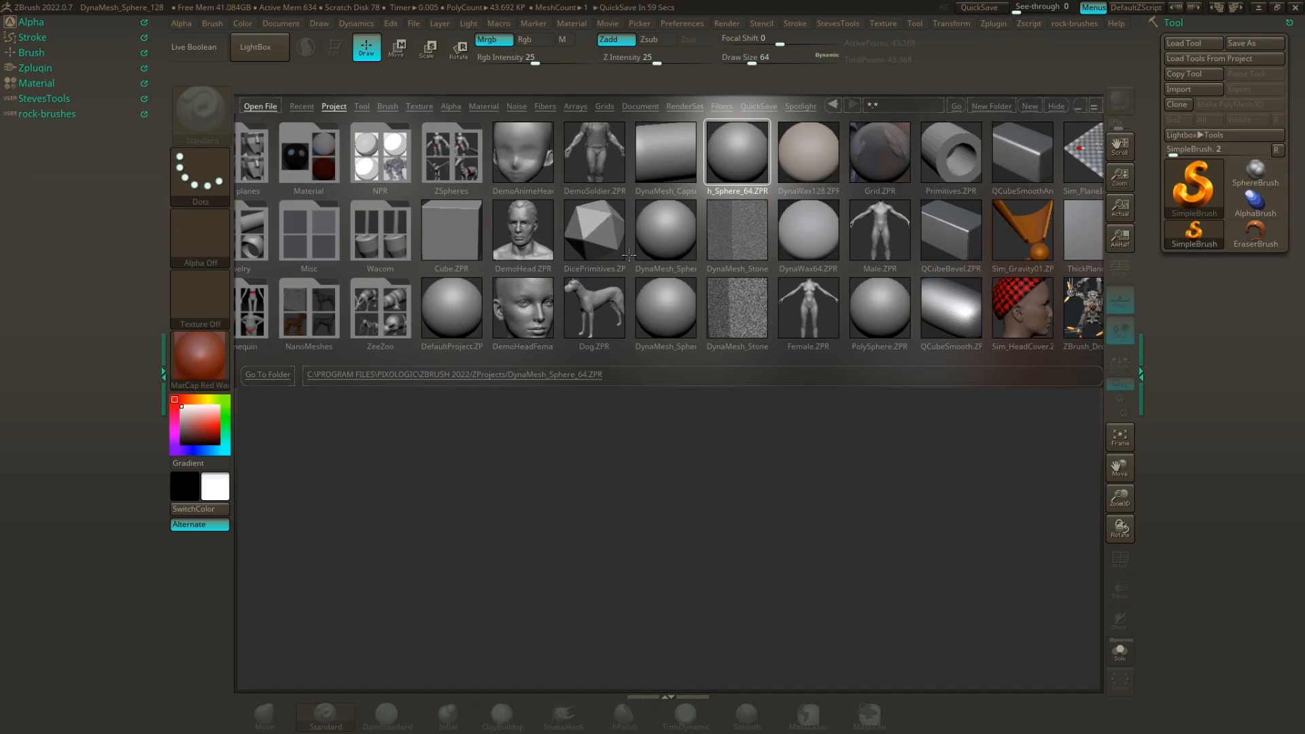
pyautogui.click(667, 302)
pyautogui.doubleClick(679, 302)
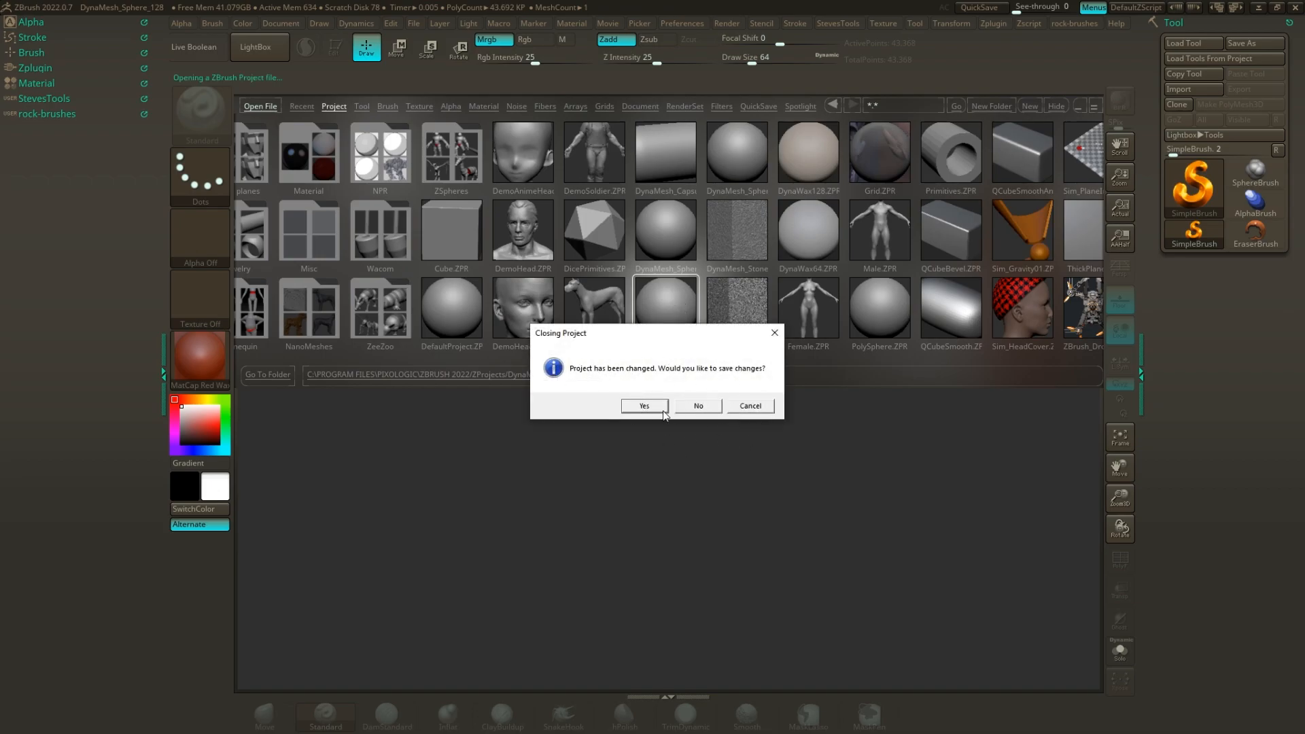
pyautogui.click(699, 406)
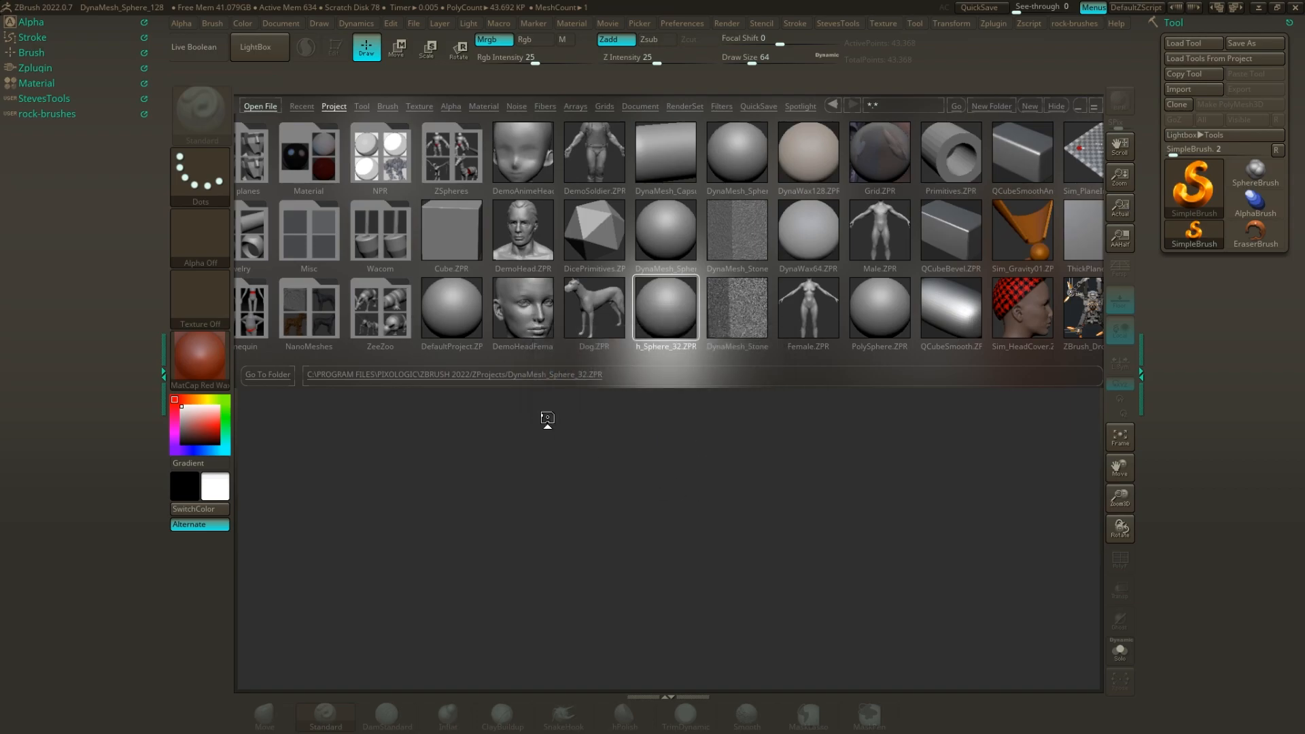
# Turn off the perspective view and display the polyframe wireframe on the sphere.
pyautogui.keyDown('alt'); pyautogui.moveTo(975, 341); pyautogui.dragTo(863, 318); pyautogui.keyUp('alt')
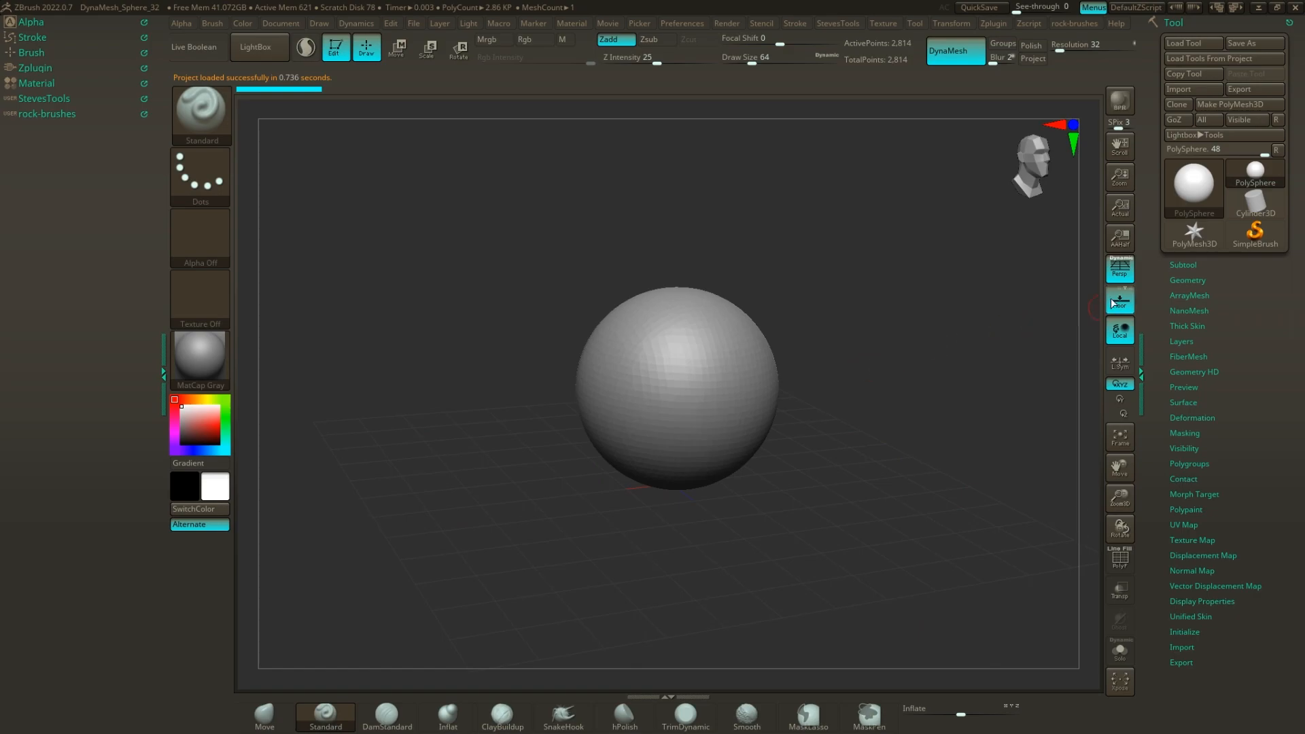
pyautogui.click(1120, 268)
pyautogui.moveTo(905, 296)
pyautogui.keyDown('alt'); pyautogui.mouseDown()
pyautogui.moveTo(873, 296)
pyautogui.moveTo(851, 336)
pyautogui.moveTo(885, 343)
pyautogui.mouseUp(); pyautogui.keyUp('alt')
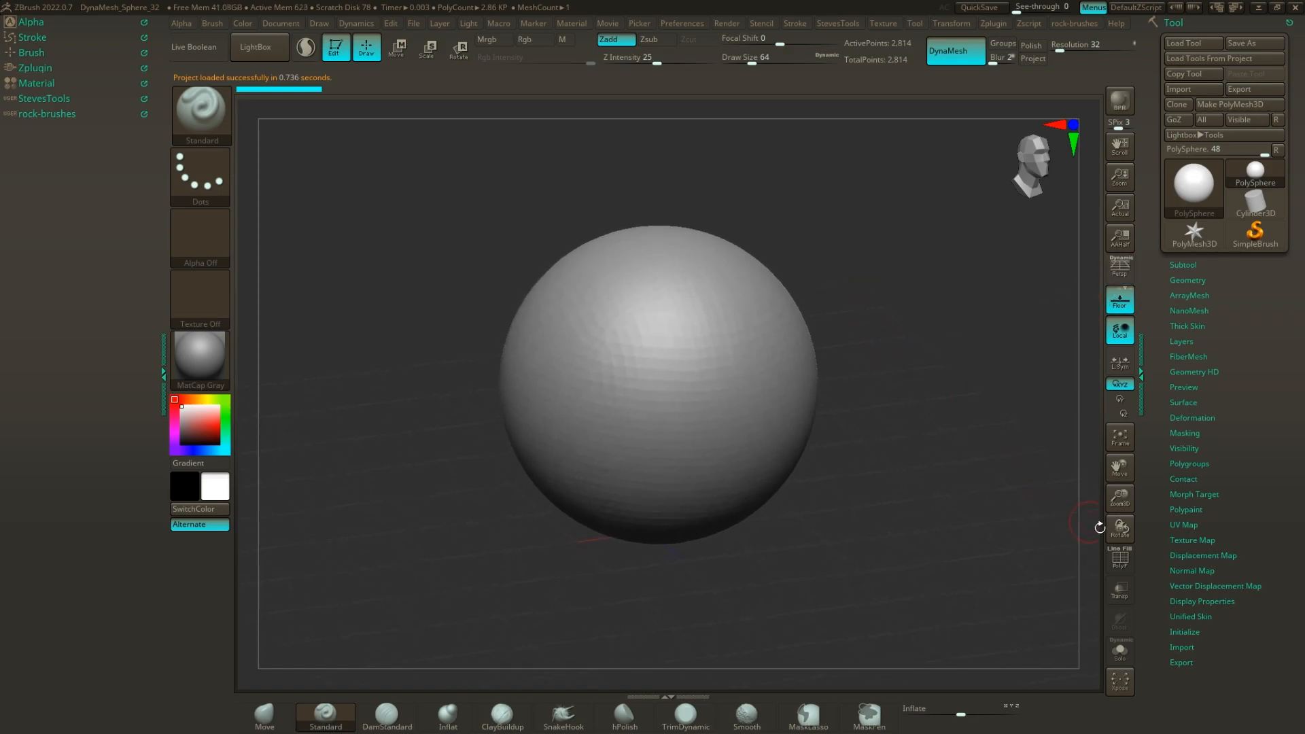
pyautogui.click(1128, 561)
pyautogui.keyDown('alt'); pyautogui.moveTo(886, 446); pyautogui.dragTo(842, 473); pyautogui.keyUp('alt')
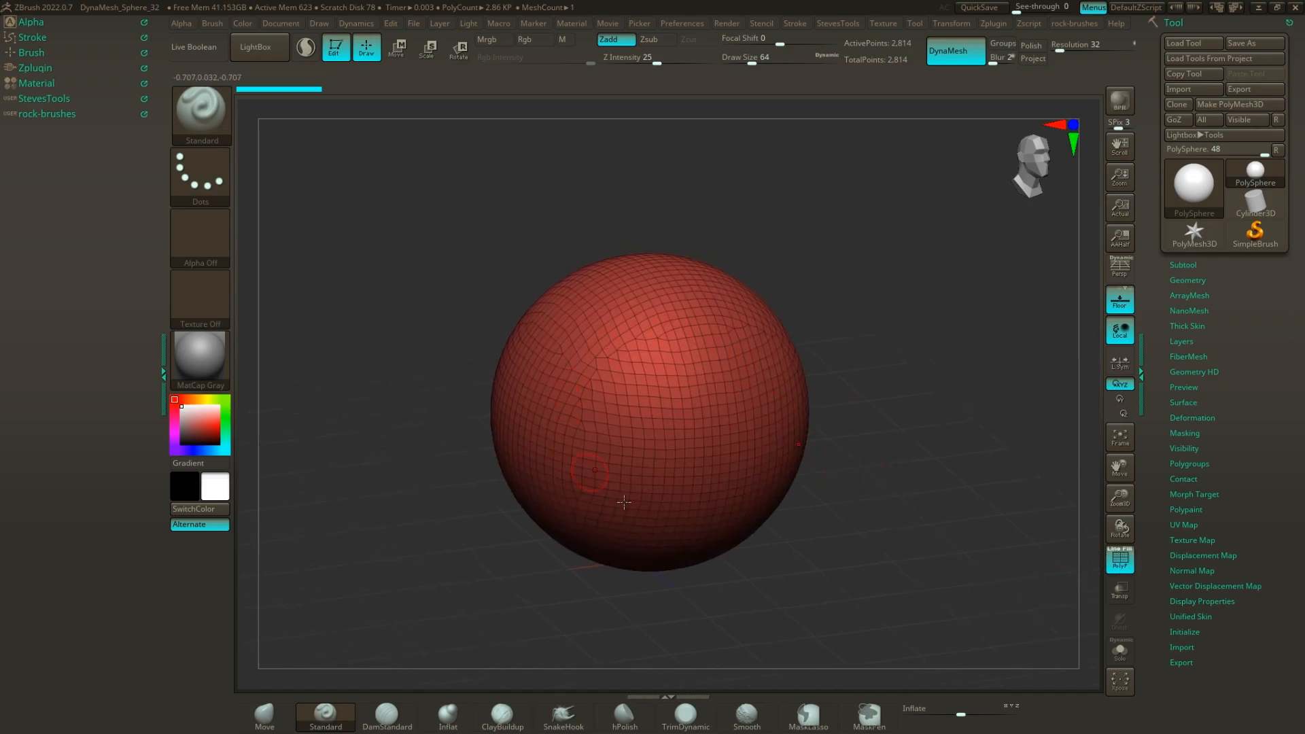
pyautogui.moveTo(868, 385); pyautogui.dragTo(876, 429)
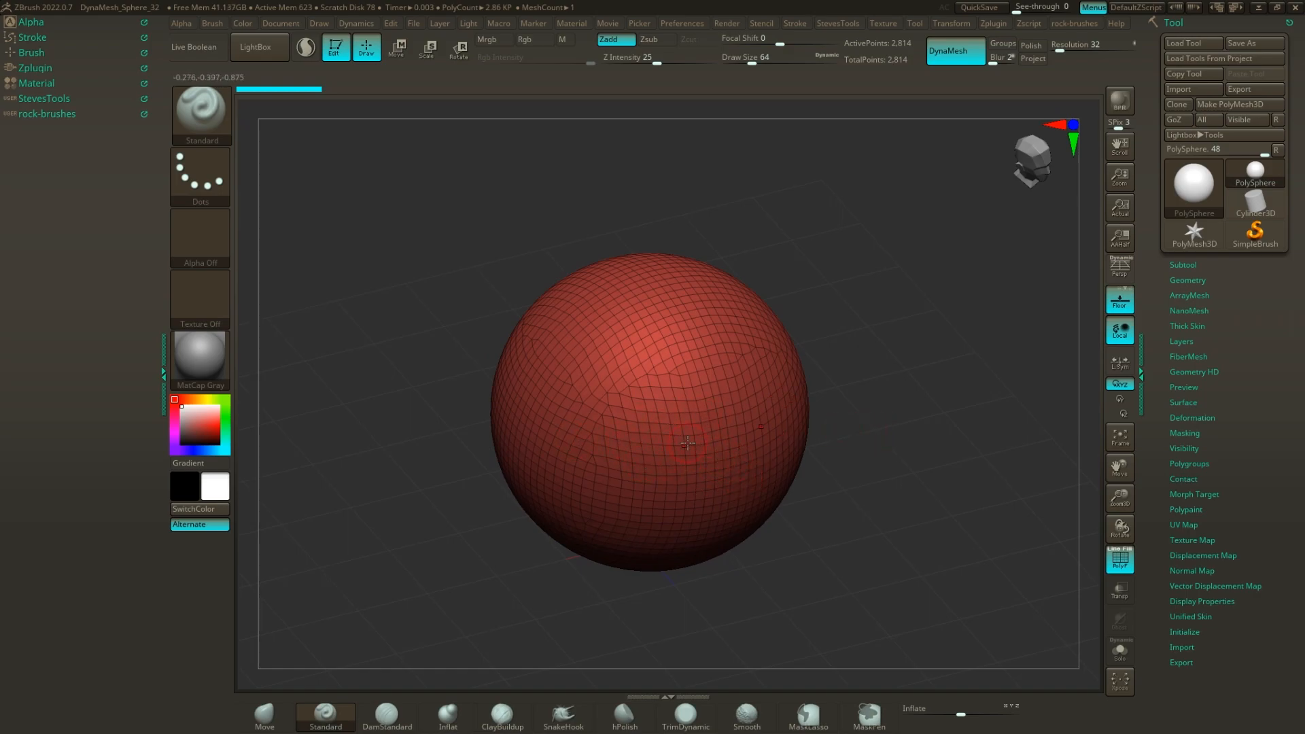
# Try a Standard brush stroke down the sphere's lower front and undo it.
pyautogui.moveTo(646, 457)
pyautogui.mouseDown()
pyautogui.moveTo(648, 507)
pyautogui.moveTo(605, 367)
pyautogui.moveTo(543, 325)
pyautogui.moveTo(589, 407)
pyautogui.moveTo(687, 289)
pyautogui.moveTo(602, 539)
pyautogui.moveTo(627, 544)
pyautogui.mouseUp()
pyautogui.hotkey('ctrl', 'z')
pyautogui.moveTo(874, 552)
pyautogui.mouseDown()
pyautogui.moveTo(859, 498)
pyautogui.moveTo(927, 513)
pyautogui.moveTo(859, 367)
pyautogui.moveTo(875, 390)
pyautogui.mouseUp()
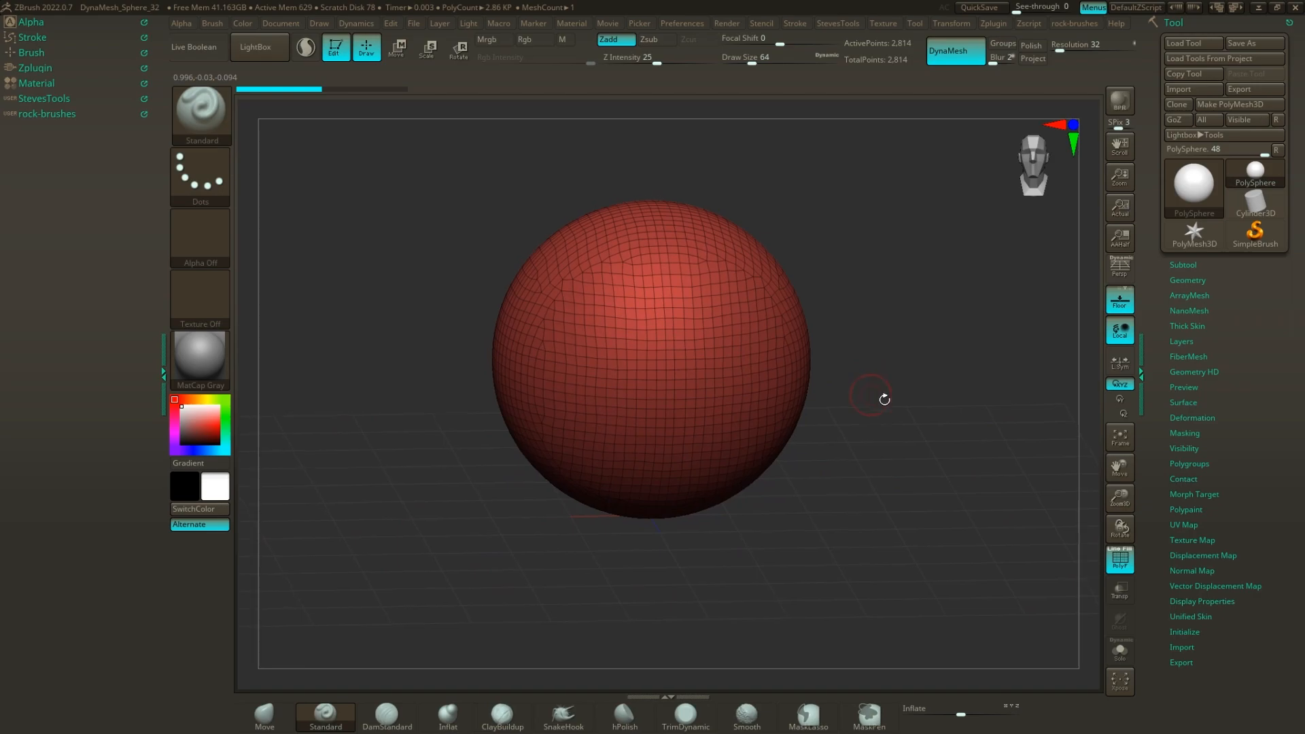
# Show the DynaMesh settings in the sphere's geometry options.
pyautogui.click(1188, 281)
pyautogui.scroll(-5, 1275, 412)
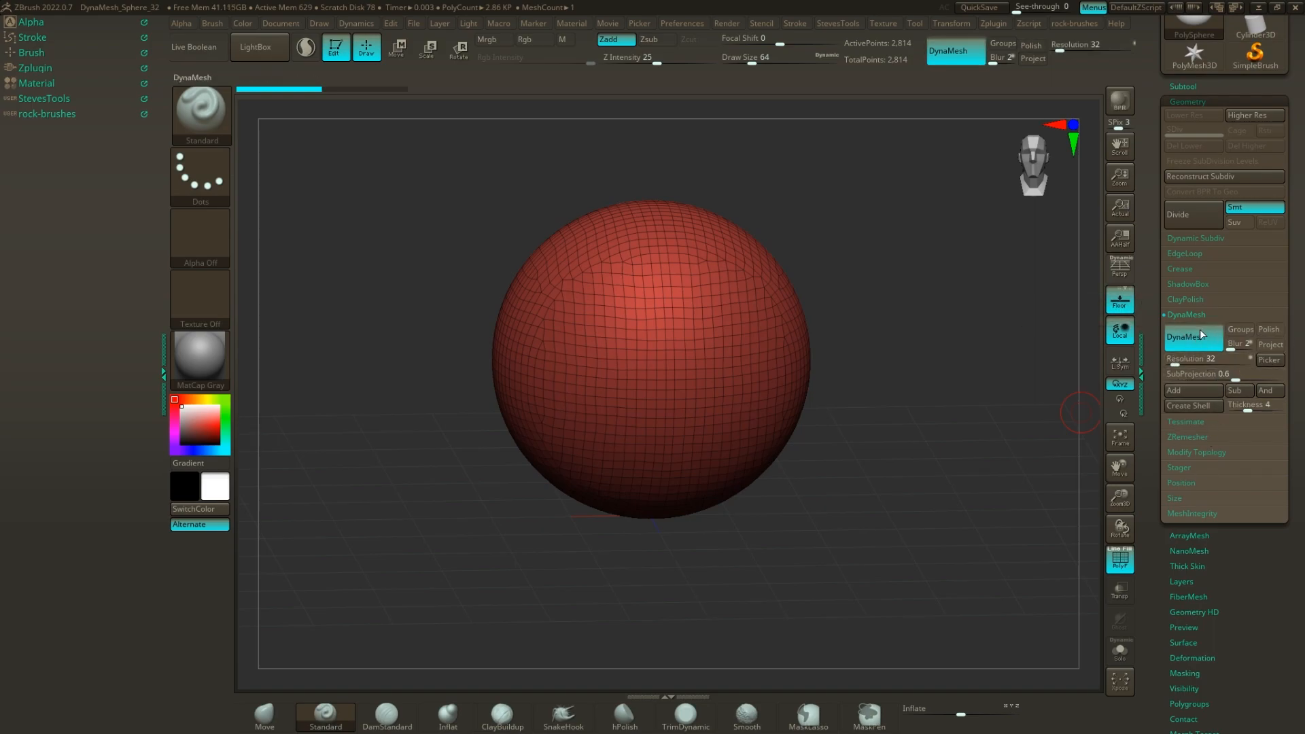
pyautogui.keyDown('alt'); pyautogui.moveTo(911, 349); pyautogui.dragTo(735, 407); pyautogui.keyUp('alt')
pyautogui.moveTo(819, 409)
pyautogui.keyDown('alt'); pyautogui.mouseDown()
pyautogui.moveTo(734, 426)
pyautogui.moveTo(776, 426)
pyautogui.mouseUp(); pyautogui.keyUp('alt')
# Increase the brush draw size to about 239 and check it over the sphere.
pyautogui.press('s')
pyautogui.moveTo(673, 417)
pyautogui.keyDown('alt'); pyautogui.mouseDown()
pyautogui.moveTo(743, 413)
pyautogui.moveTo(909, 361)
pyautogui.mouseUp(); pyautogui.keyUp('alt')
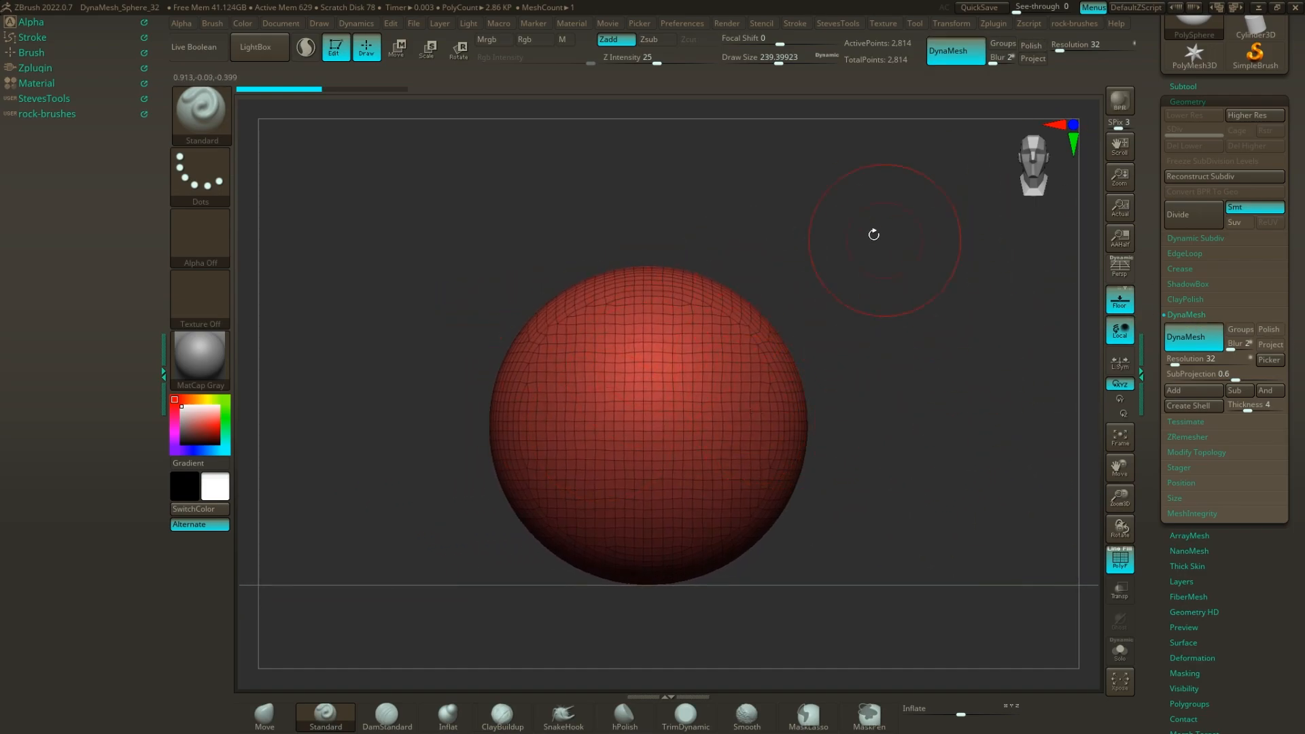
pyautogui.moveTo(1023, 227)
pyautogui.keyDown('alt'); pyautogui.mouseDown()
pyautogui.moveTo(845, 280)
pyautogui.moveTo(858, 272)
pyautogui.mouseUp(); pyautogui.keyUp('alt')
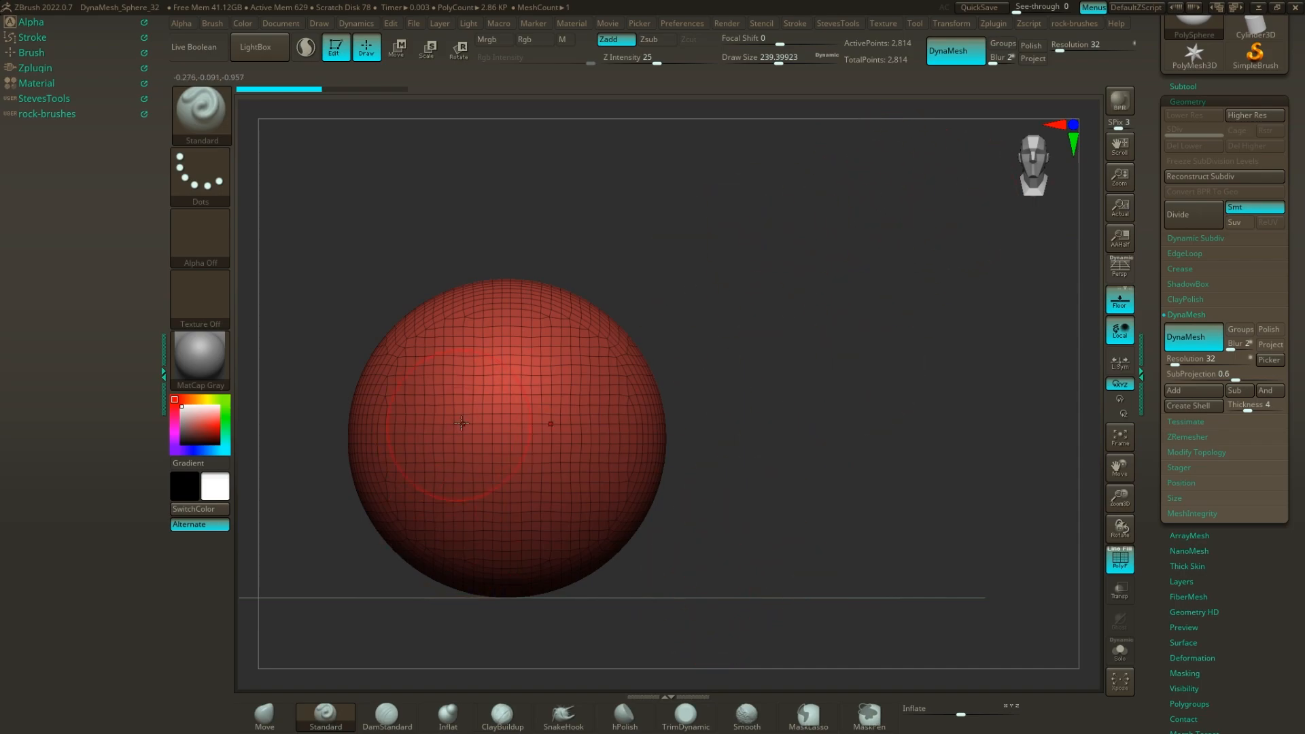
pyautogui.keyDown('alt'); pyautogui.moveTo(743, 399); pyautogui.dragTo(862, 447); pyautogui.keyUp('alt')
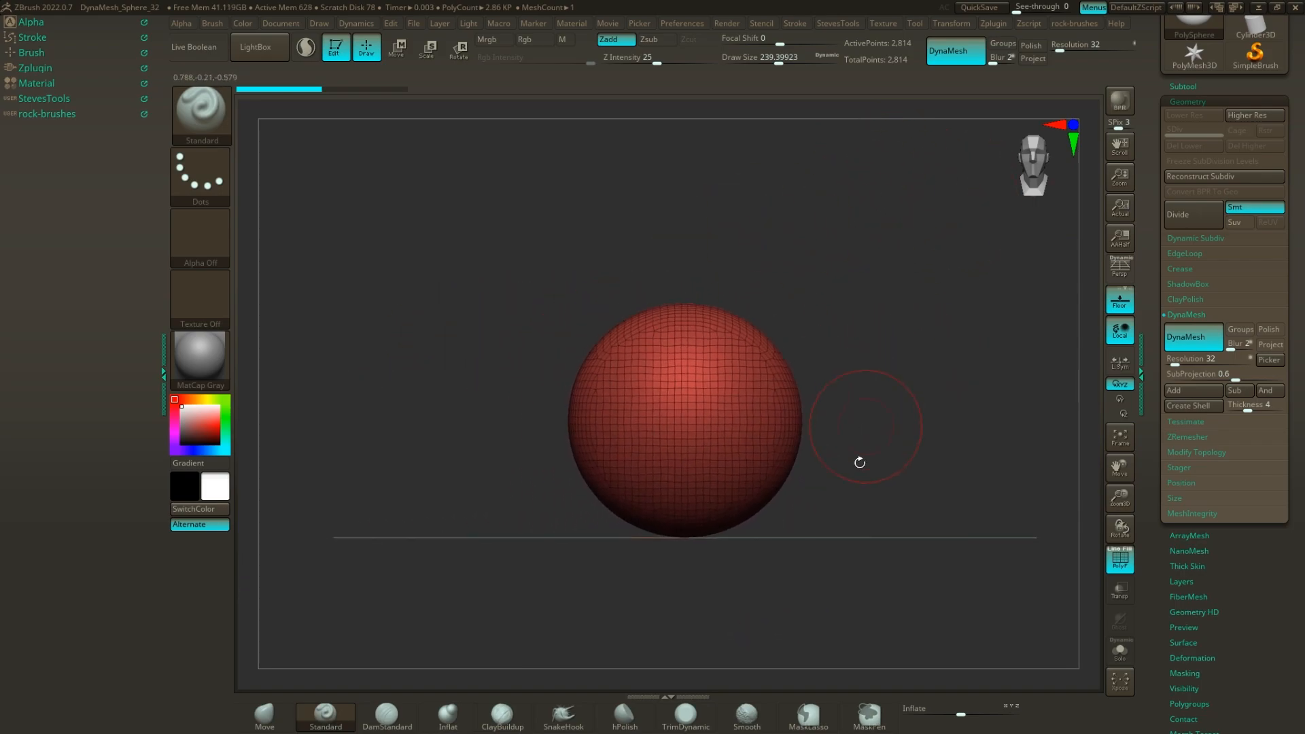
# Apply the Unify deformation to the sphere to standardise its scale.
pyautogui.scroll(-2, 1237, 615)
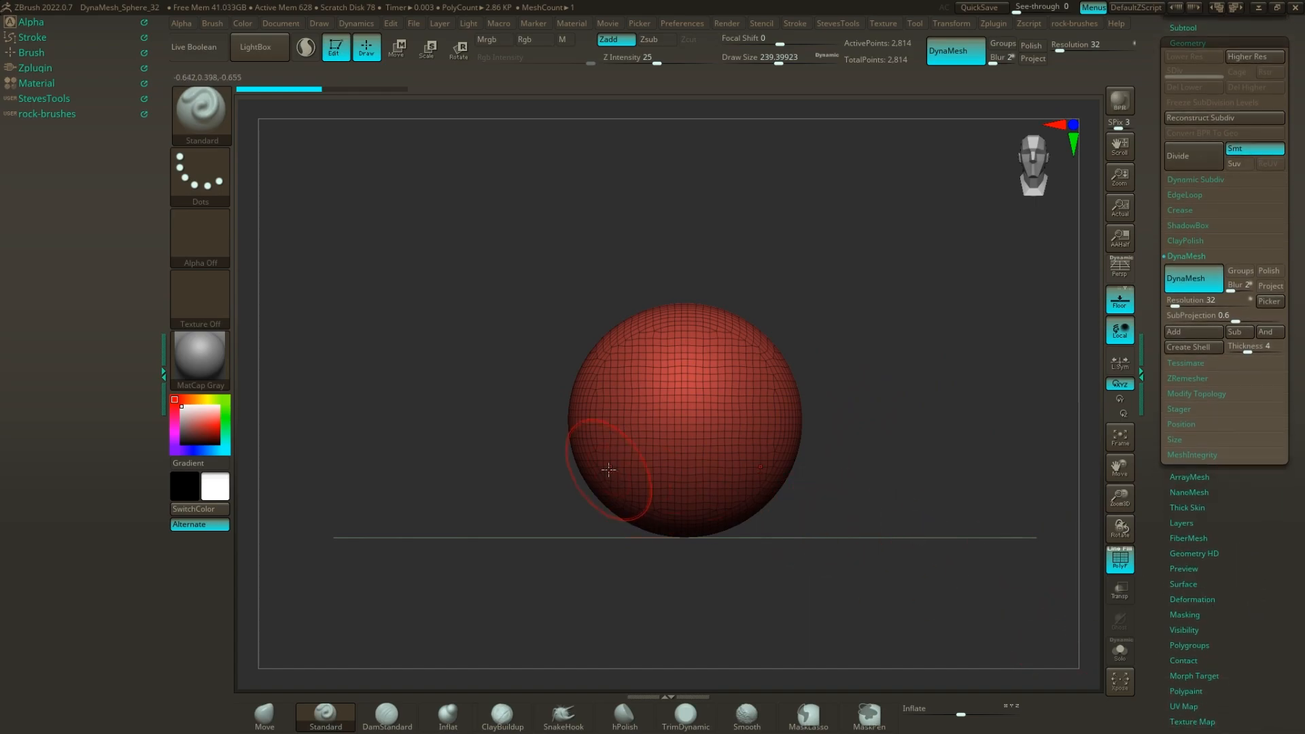
pyautogui.click(1193, 599)
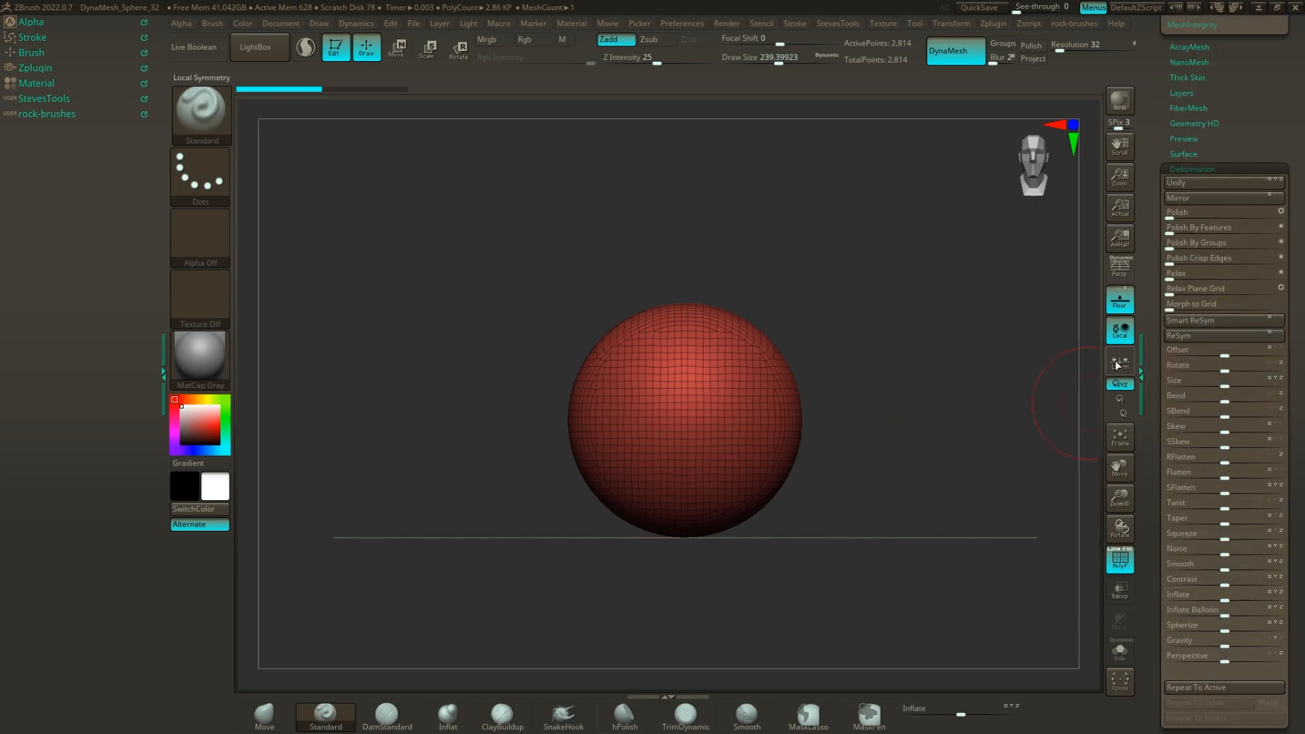
pyautogui.click(1194, 183)
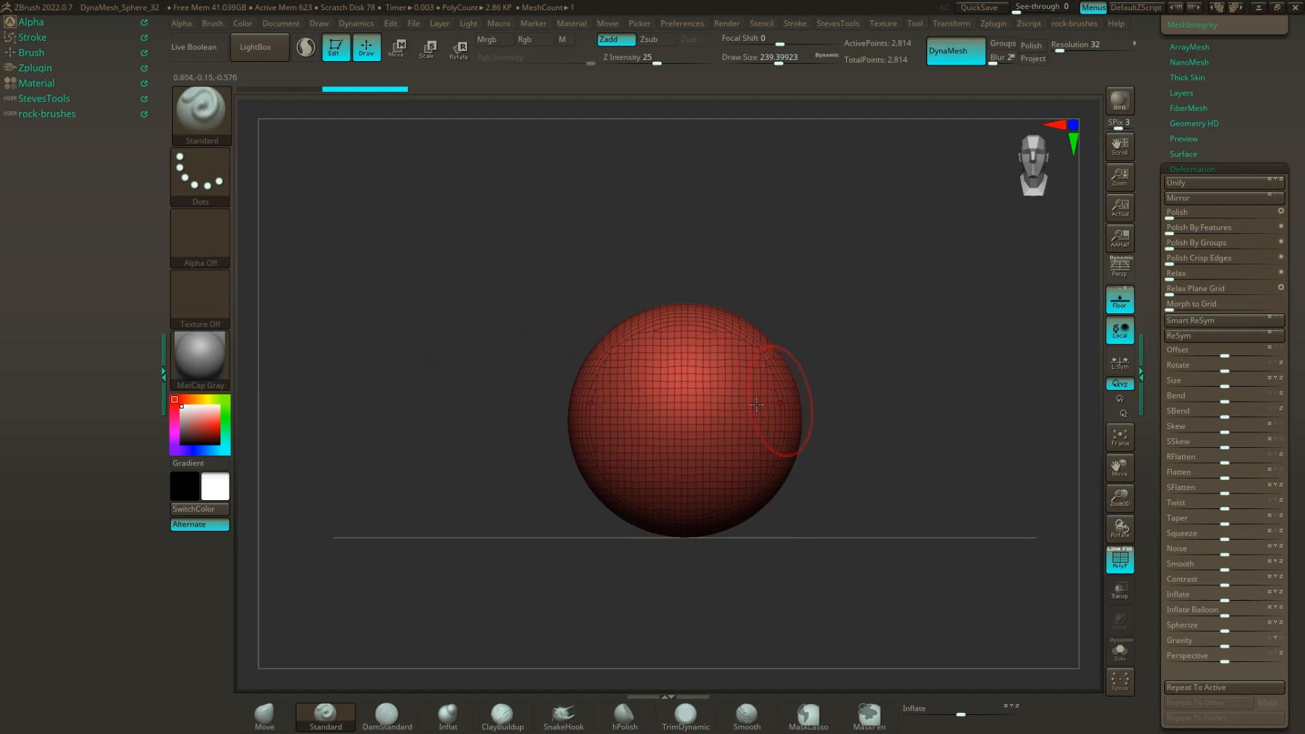
pyautogui.keyDown('alt'); pyautogui.moveTo(856, 406); pyautogui.dragTo(926, 391); pyautogui.keyUp('alt')
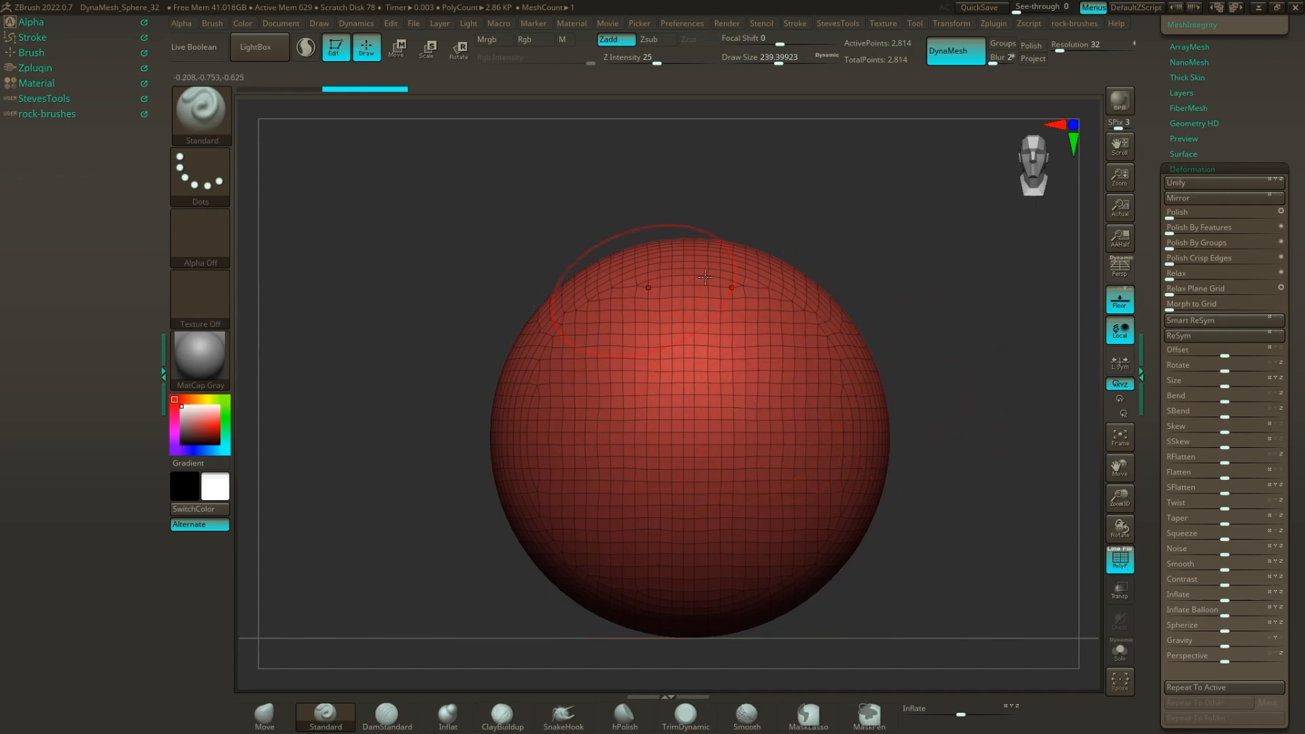
pyautogui.keyDown('alt'); pyautogui.moveTo(962, 412); pyautogui.dragTo(939, 421); pyautogui.keyUp('alt')
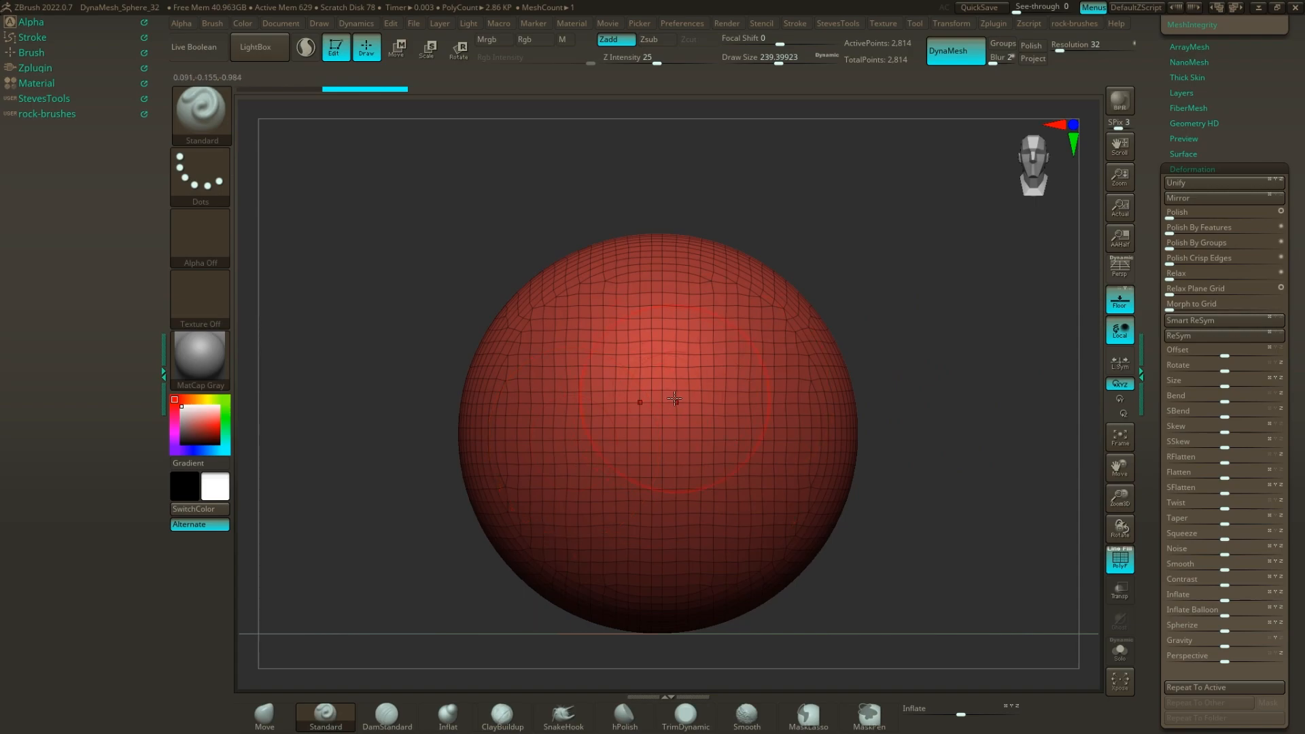
pyautogui.keyDown('alt'); pyautogui.moveTo(942, 426); pyautogui.dragTo(861, 416); pyautogui.keyUp('alt')
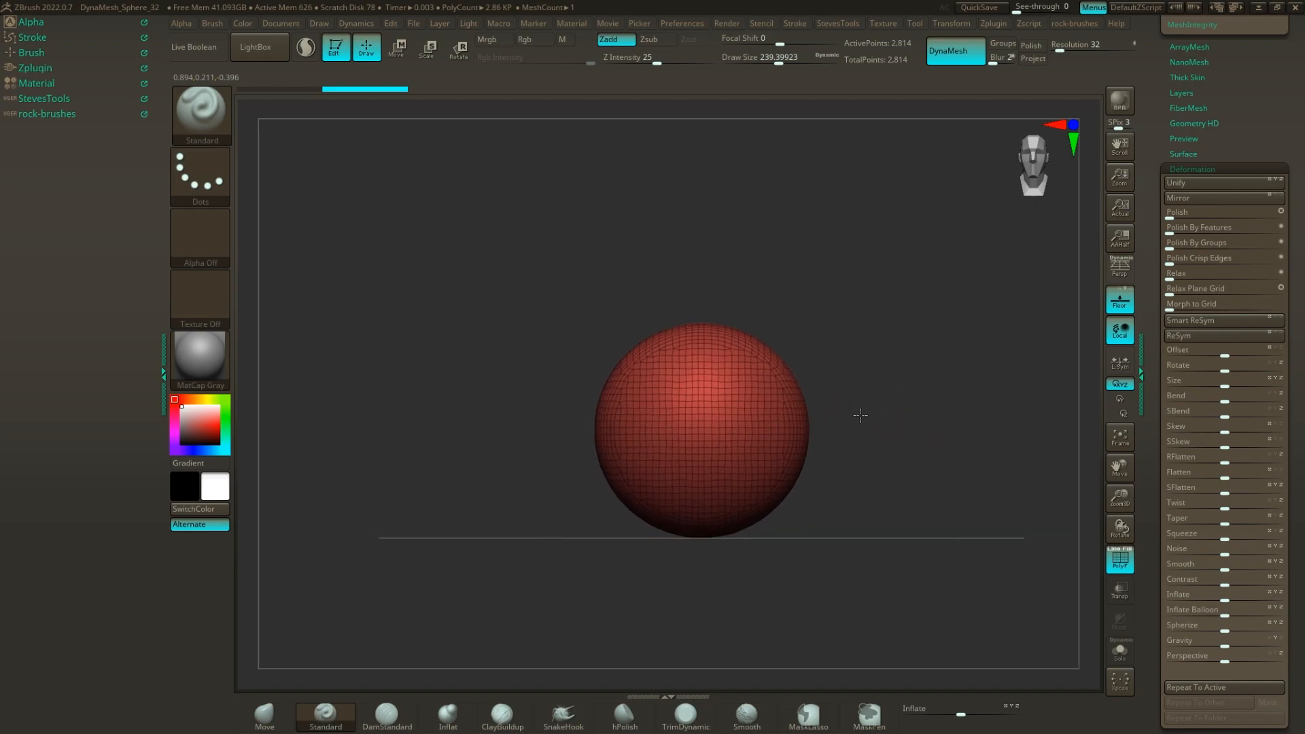
# Test the brush draw size on the sphere at 1000 and at 1.
pyautogui.press('s')
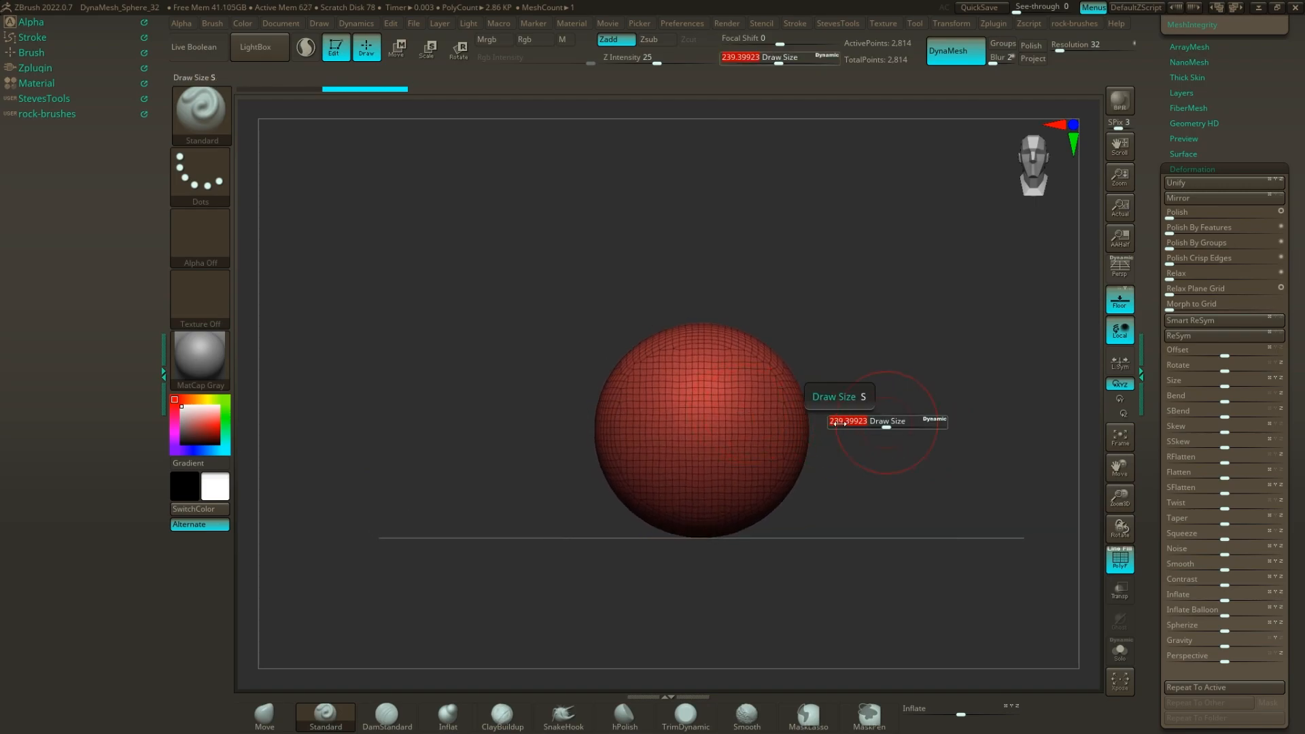
pyautogui.moveTo(887, 427); pyautogui.dragTo(958, 426)
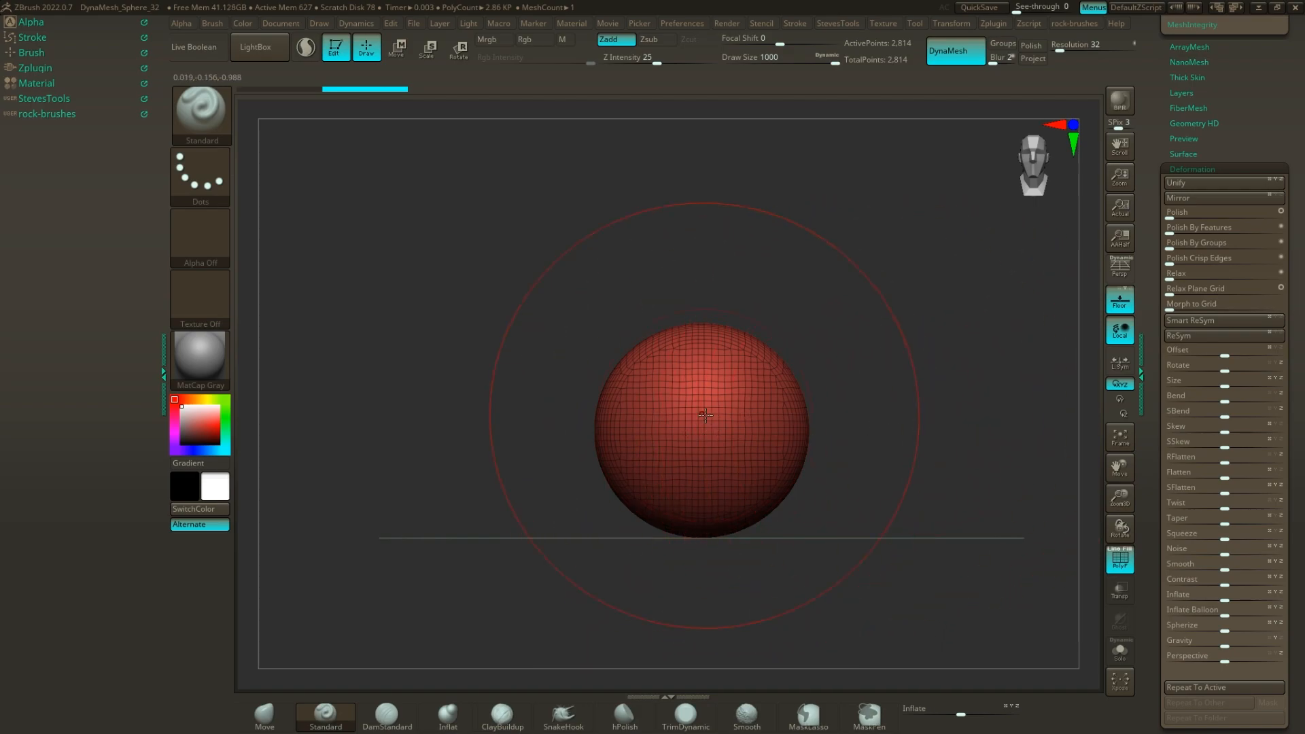
pyautogui.press('s')
pyautogui.press('s')
pyautogui.moveTo(956, 443); pyautogui.dragTo(849, 454)
pyautogui.keyDown('ctrl'); pyautogui.moveTo(828, 448); pyautogui.dragTo(908, 529, button='right'); pyautogui.keyUp('ctrl')
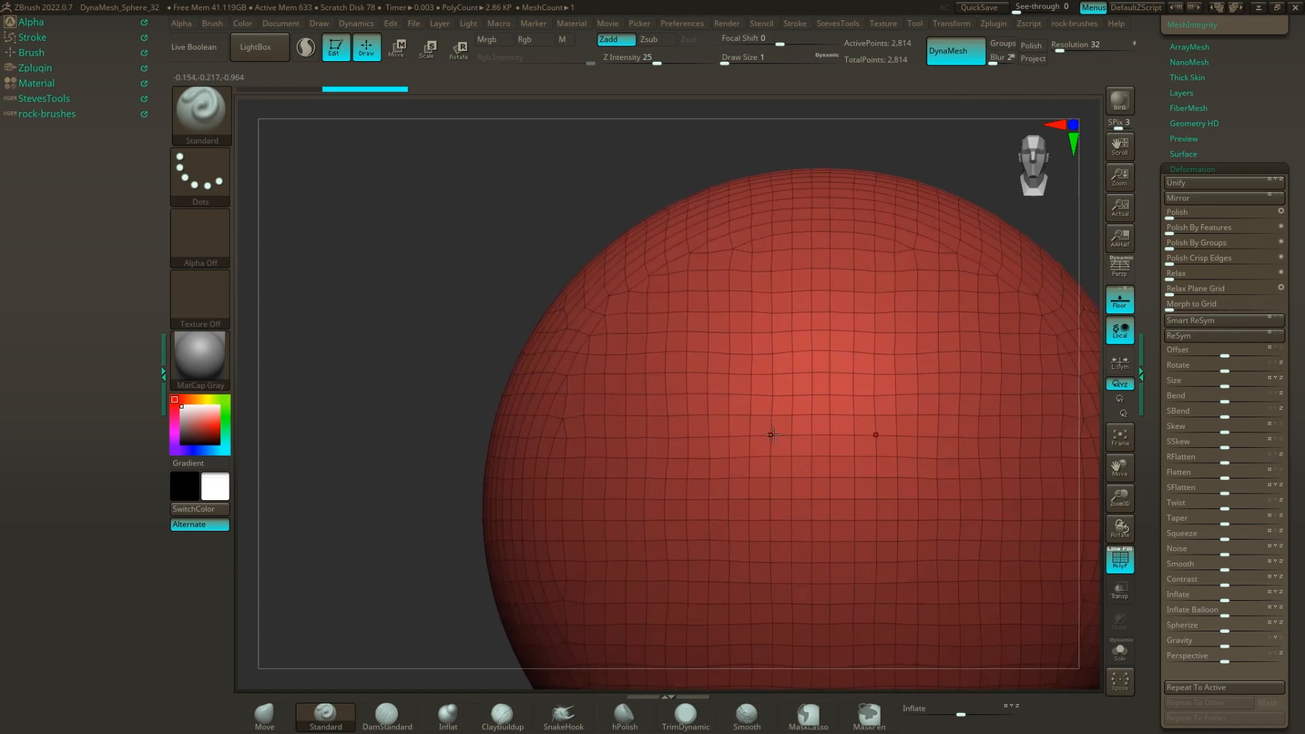
pyautogui.keyDown('ctrl'); pyautogui.moveTo(910, 164); pyautogui.dragTo(794, 175, button='right'); pyautogui.keyUp('ctrl')
pyautogui.keyDown('alt'); pyautogui.moveTo(794, 175); pyautogui.dragTo(732, 167, button='right'); pyautogui.keyUp('alt')
# Set the brush draw size to about 280.
pyautogui.press('s')
pyautogui.moveTo(944, 414); pyautogui.dragTo(1011, 414)
pyautogui.moveTo(879, 327)
pyautogui.keyDown('alt'); pyautogui.mouseDown(button='right')
pyautogui.moveTo(849, 321)
pyautogui.moveTo(906, 341)
pyautogui.moveTo(891, 341)
pyautogui.mouseUp(button='right'); pyautogui.keyUp('alt')
# Collapse the deformation options and return to the sphere's DynaMesh resolution settings.
pyautogui.click(1177, 170)
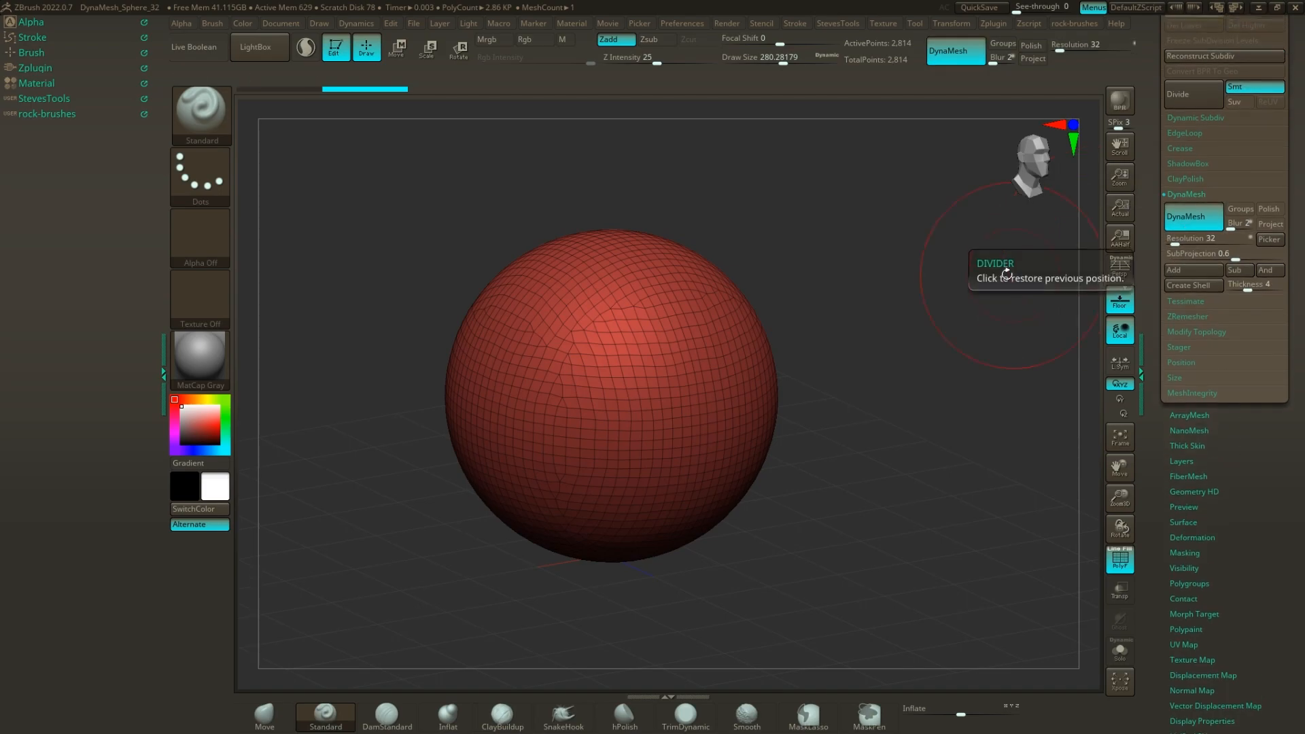
pyautogui.keyDown('alt'); pyautogui.moveTo(893, 245); pyautogui.dragTo(933, 273, button='right'); pyautogui.keyUp('alt')
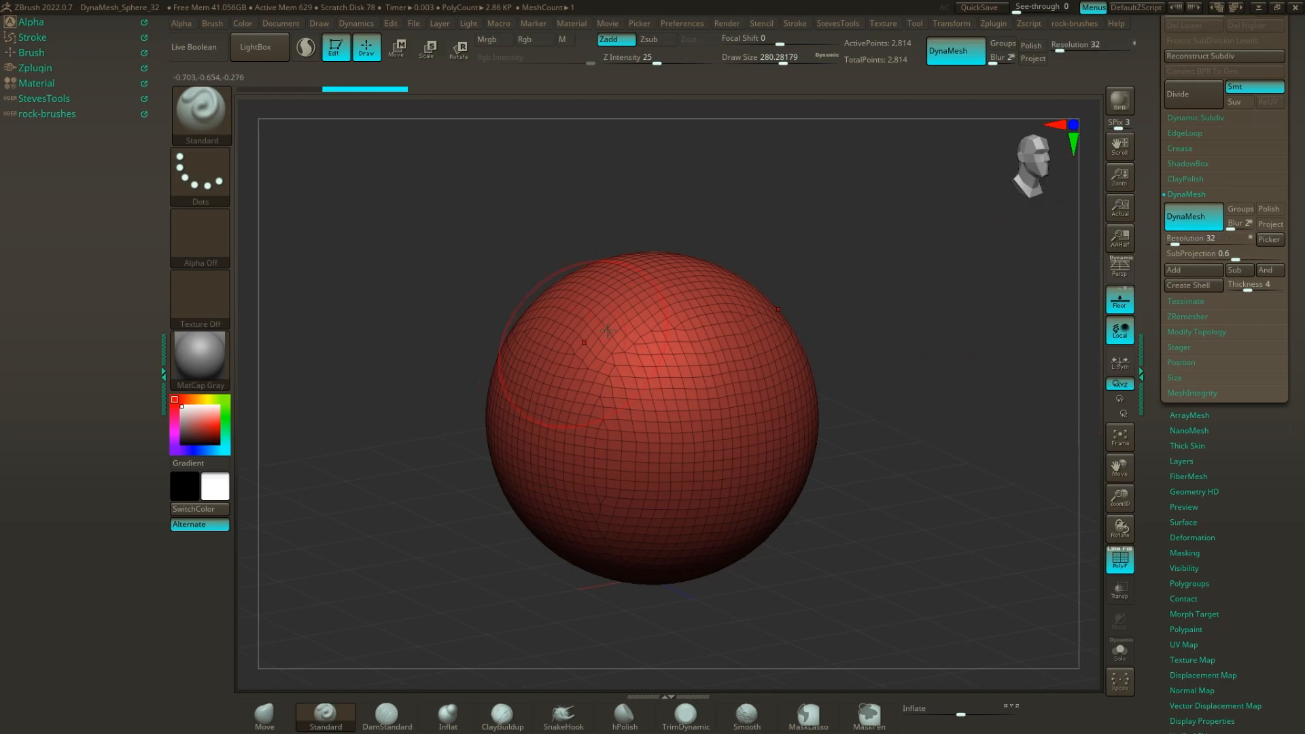
pyautogui.keyDown('alt'); pyautogui.moveTo(875, 458); pyautogui.dragTo(876, 449); pyautogui.keyUp('alt')
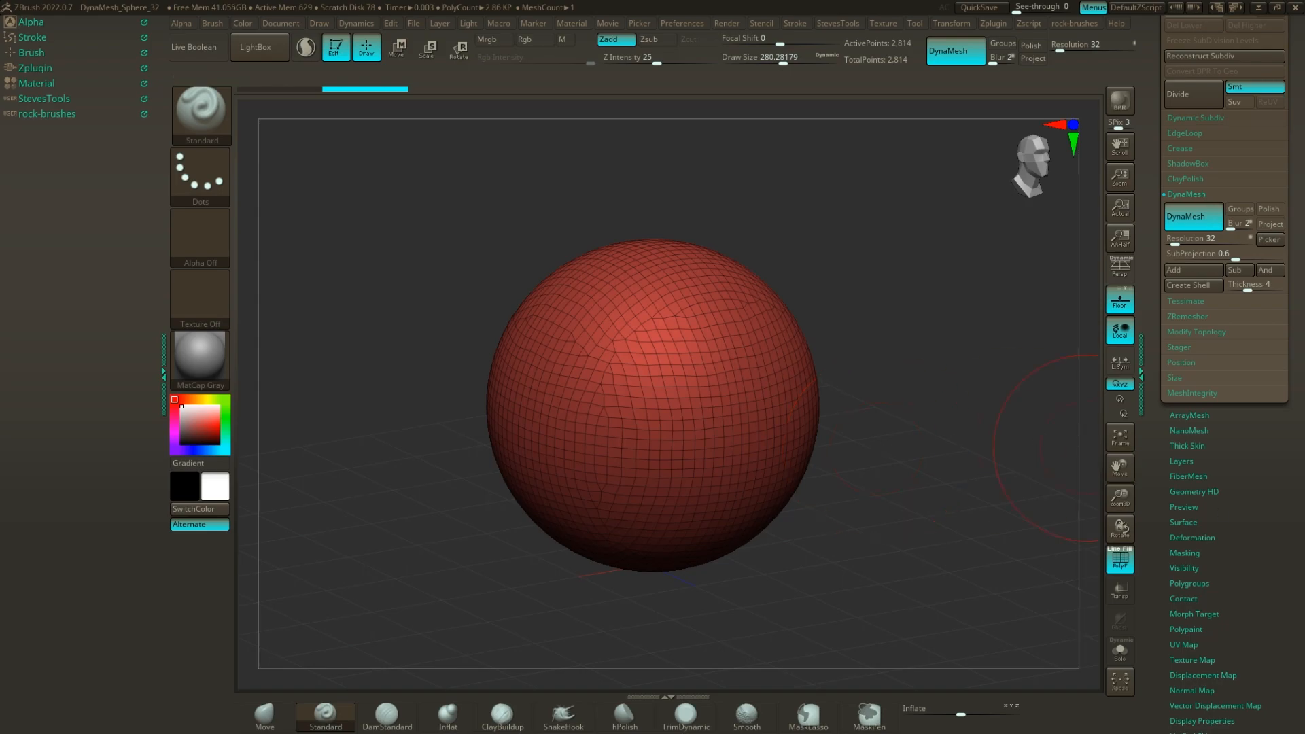
pyautogui.moveTo(884, 327); pyautogui.dragTo(785, 282)
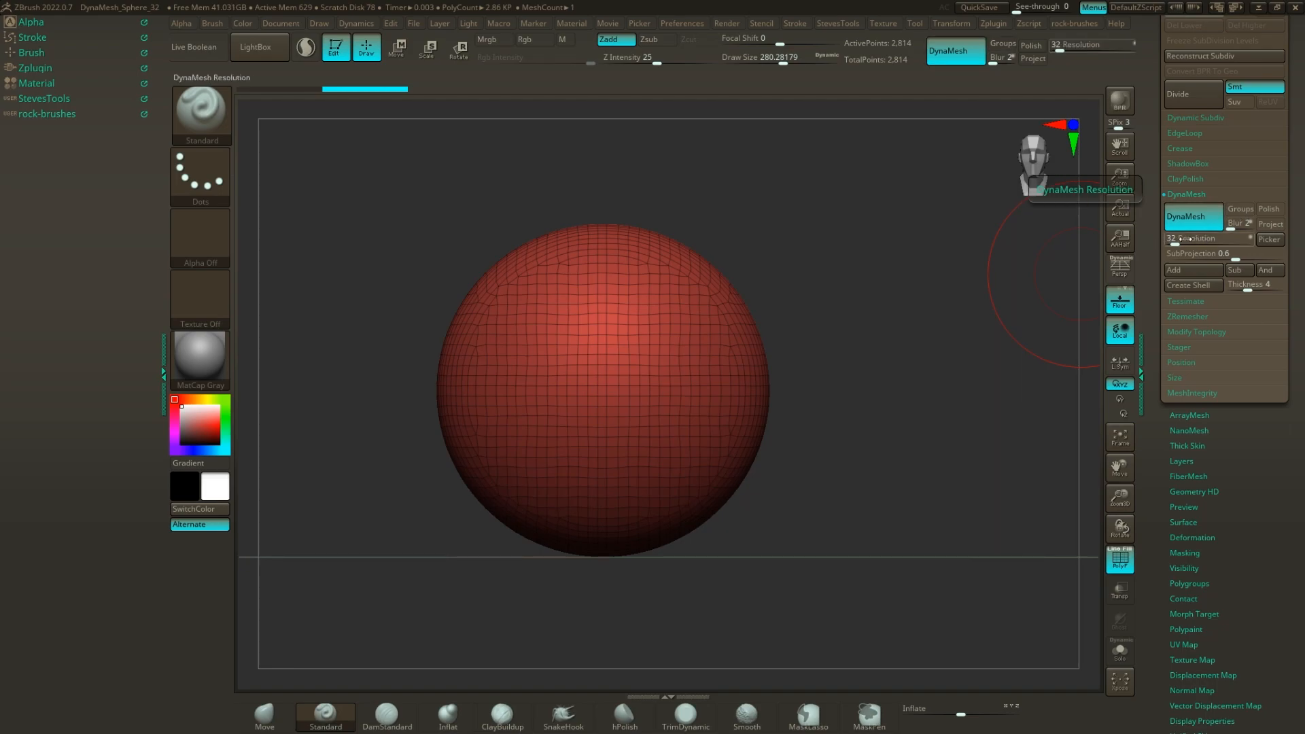
# Select the Move brush and set its draw size to about 331.
pyautogui.moveTo(925, 313)
pyautogui.keyDown('alt'); pyautogui.mouseDown()
pyautogui.moveTo(769, 374)
pyautogui.moveTo(781, 410)
pyautogui.moveTo(763, 412)
pyautogui.moveTo(784, 422)
pyautogui.moveTo(671, 417)
pyautogui.mouseUp(); pyautogui.keyUp('alt')
pyautogui.press('s')
pyautogui.press('s')
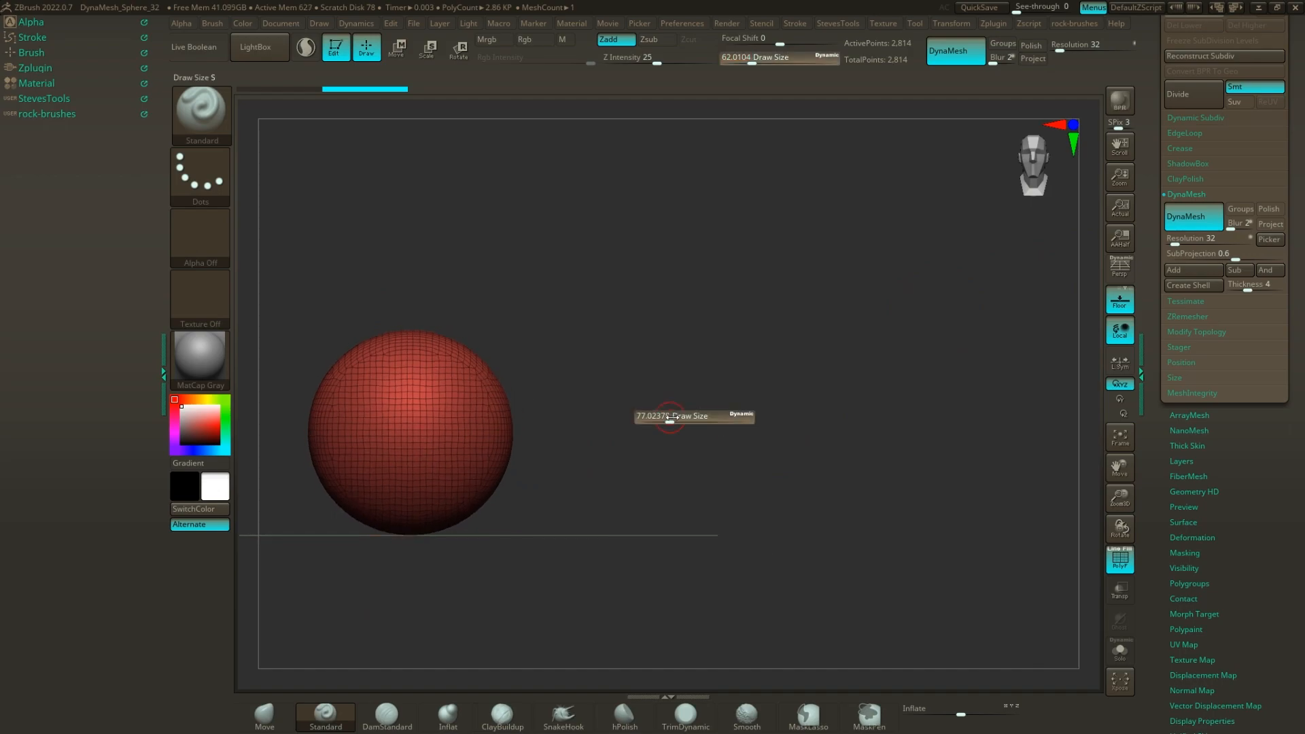
pyautogui.moveTo(652, 362)
pyautogui.keyDown('alt'); pyautogui.mouseDown()
pyautogui.moveTo(632, 381)
pyautogui.moveTo(630, 420)
pyautogui.mouseUp(); pyautogui.keyUp('alt')
pyautogui.click(282, 725)
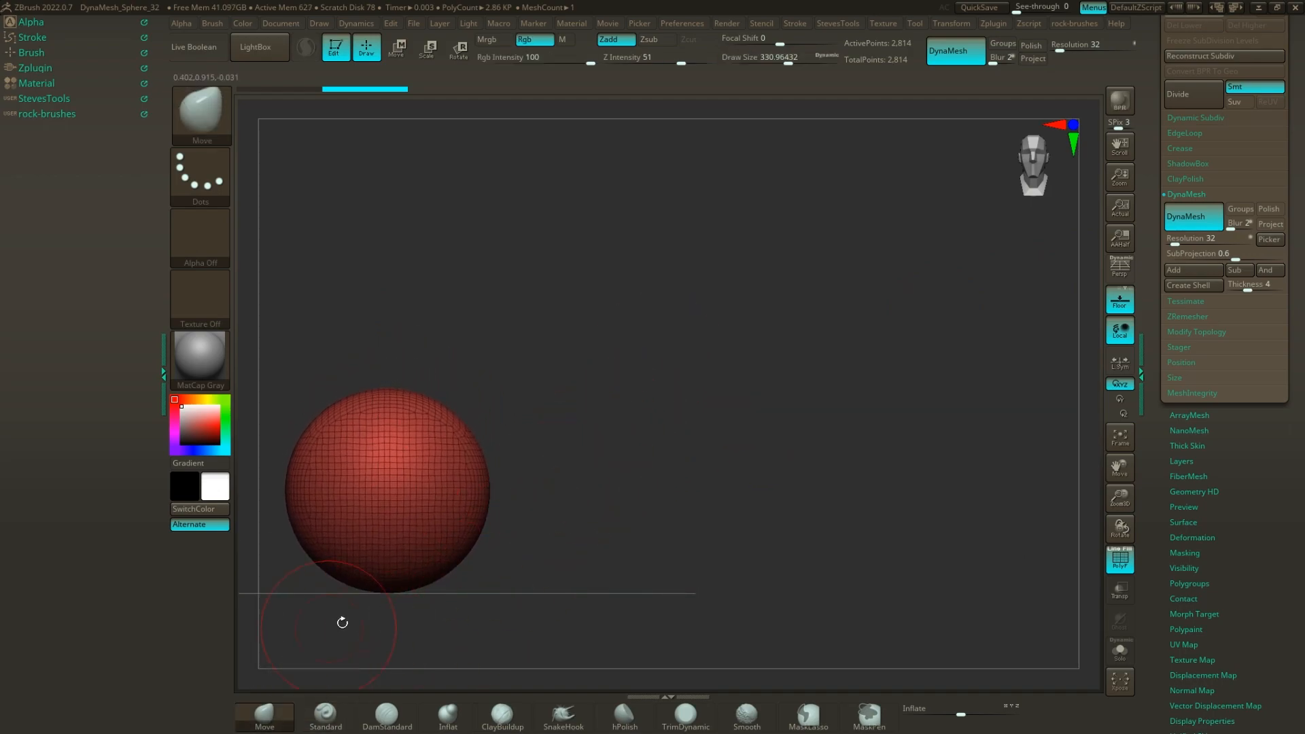
# Pull the sphere's side out into a long pointed protrusion and raise blunt corners on its upper part with the Move brush.
pyautogui.moveTo(571, 469)
pyautogui.mouseDown()
pyautogui.moveTo(609, 320)
pyautogui.moveTo(629, 367)
pyautogui.moveTo(755, 356)
pyautogui.moveTo(765, 392)
pyautogui.moveTo(686, 474)
pyautogui.mouseUp()
pyautogui.moveTo(600, 451); pyautogui.dragTo(650, 466)
pyautogui.moveTo(540, 476); pyautogui.dragTo(420, 437)
pyautogui.moveTo(502, 397)
pyautogui.mouseDown()
pyautogui.moveTo(533, 302)
pyautogui.moveTo(378, 313)
pyautogui.mouseUp()
pyautogui.moveTo(466, 496)
pyautogui.mouseDown()
pyautogui.moveTo(707, 517)
pyautogui.moveTo(775, 562)
pyautogui.moveTo(782, 516)
pyautogui.moveTo(748, 472)
pyautogui.moveTo(769, 472)
pyautogui.moveTo(809, 425)
pyautogui.moveTo(842, 484)
pyautogui.mouseUp()
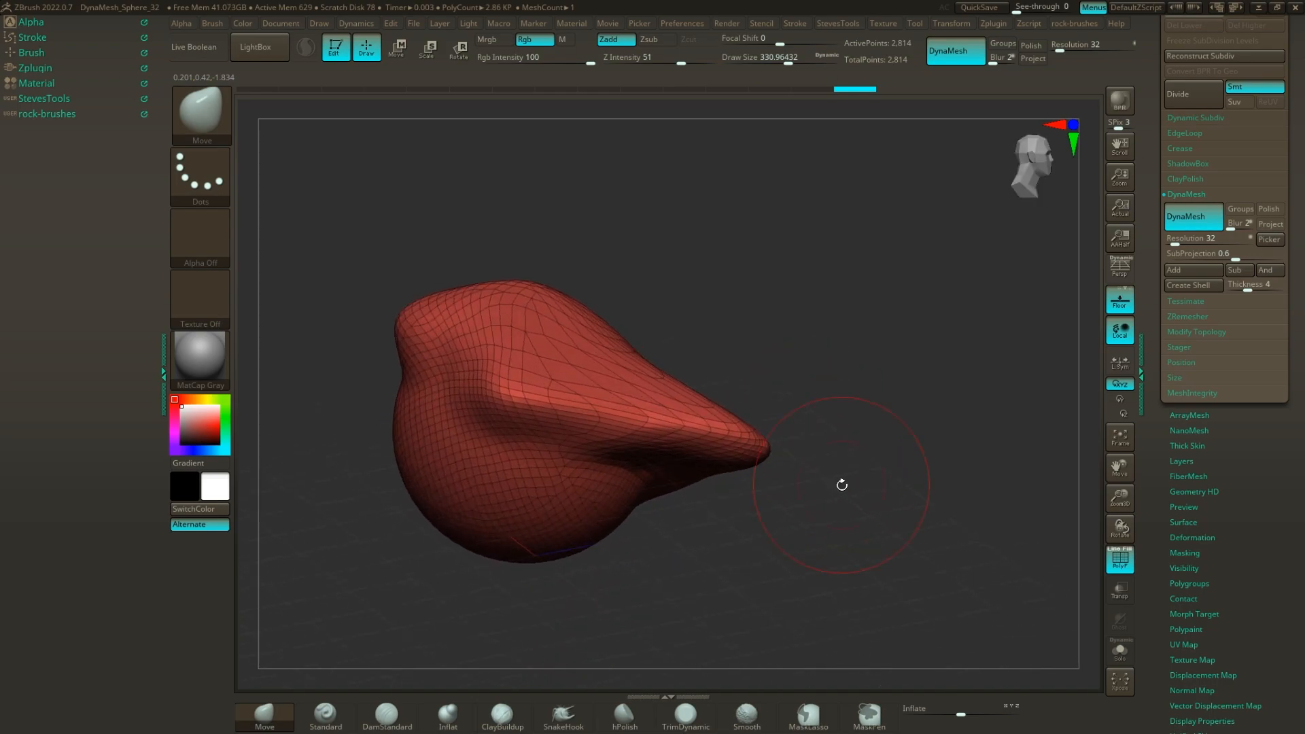
pyautogui.moveTo(601, 285)
pyautogui.mouseDown()
pyautogui.moveTo(641, 306)
pyautogui.moveTo(722, 305)
pyautogui.moveTo(740, 286)
pyautogui.moveTo(771, 320)
pyautogui.moveTo(750, 401)
pyautogui.mouseUp()
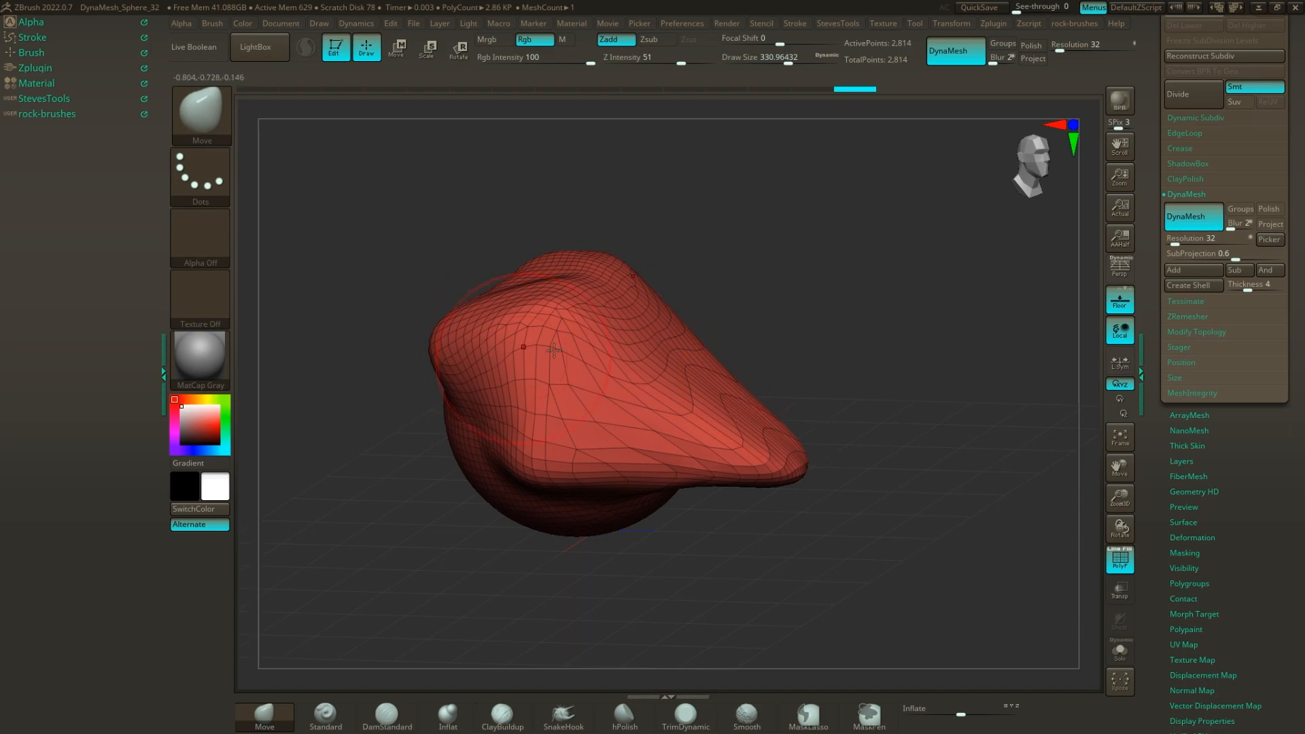
pyautogui.moveTo(902, 417); pyautogui.dragTo(841, 333)
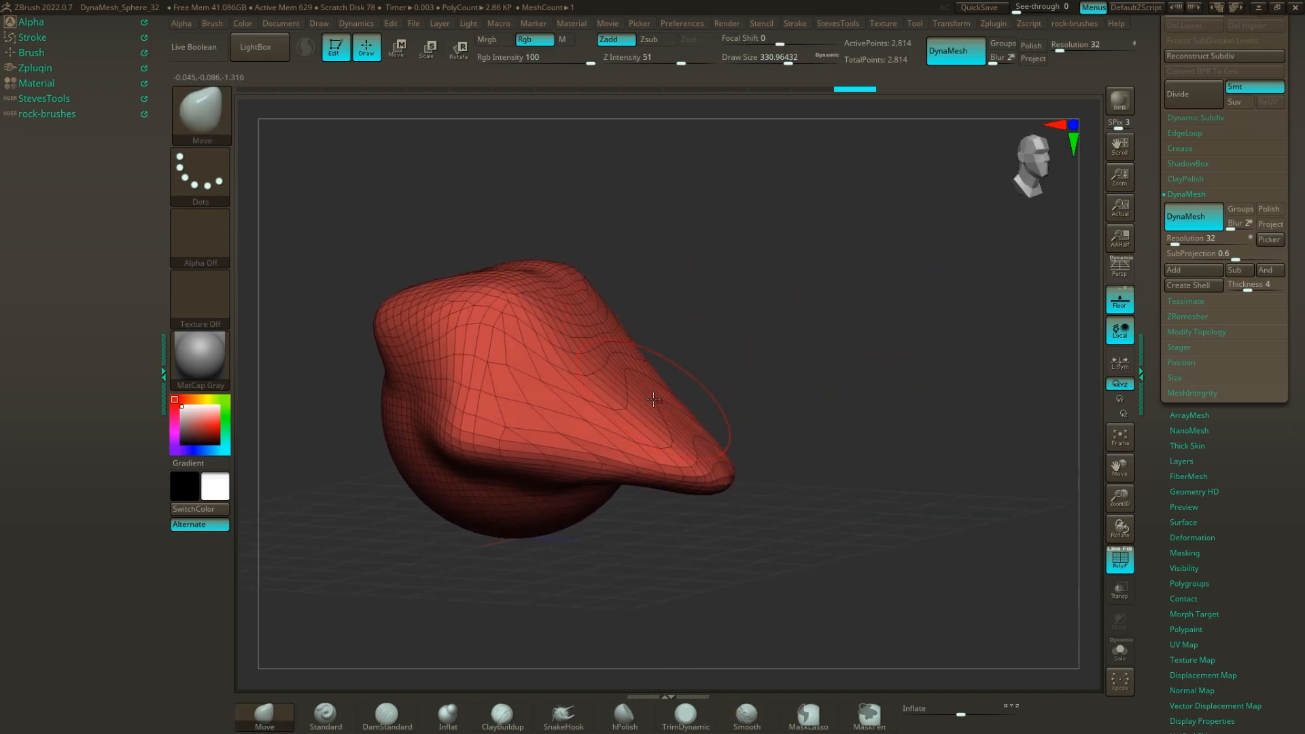
# Remesh the stretched form with DynaMesh at resolution 32 and compare the topology before and after in the undo history.
pyautogui.press('ctrl')
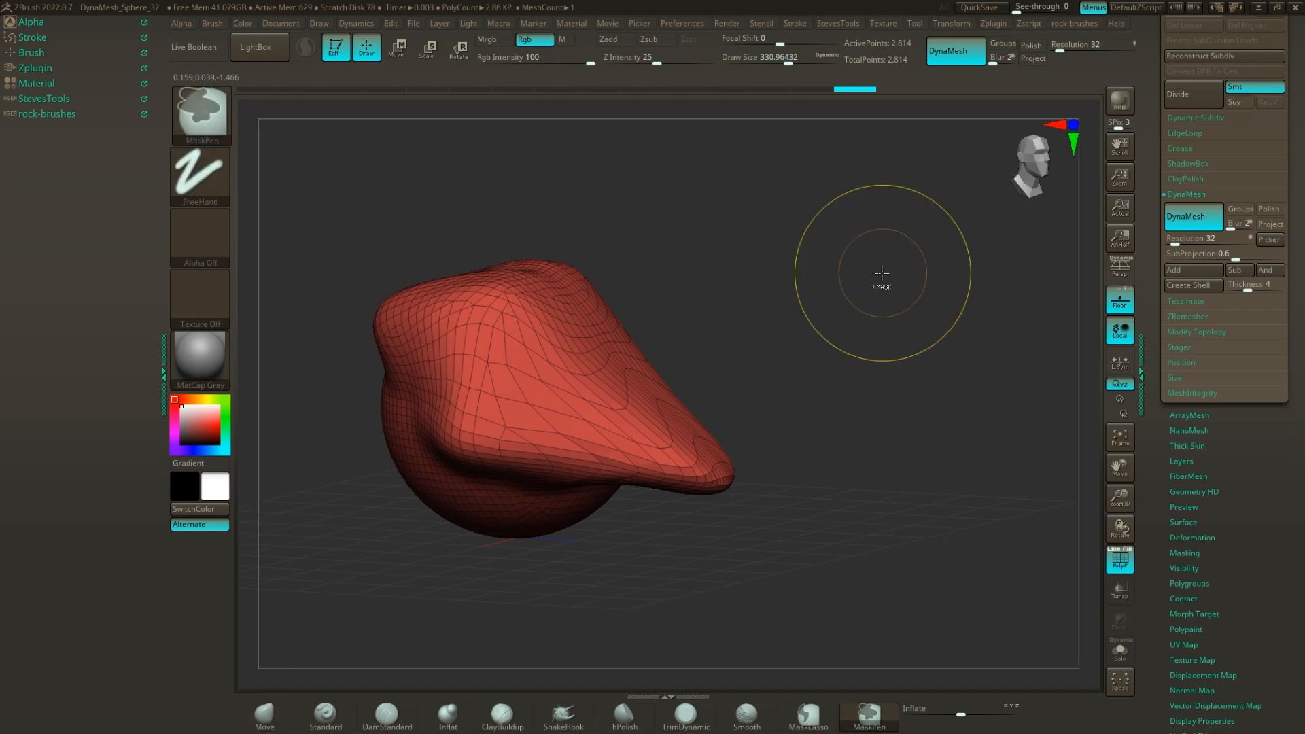
pyautogui.keyDown('ctrl'); pyautogui.moveTo(869, 166); pyautogui.dragTo(970, 519); pyautogui.keyUp('ctrl')
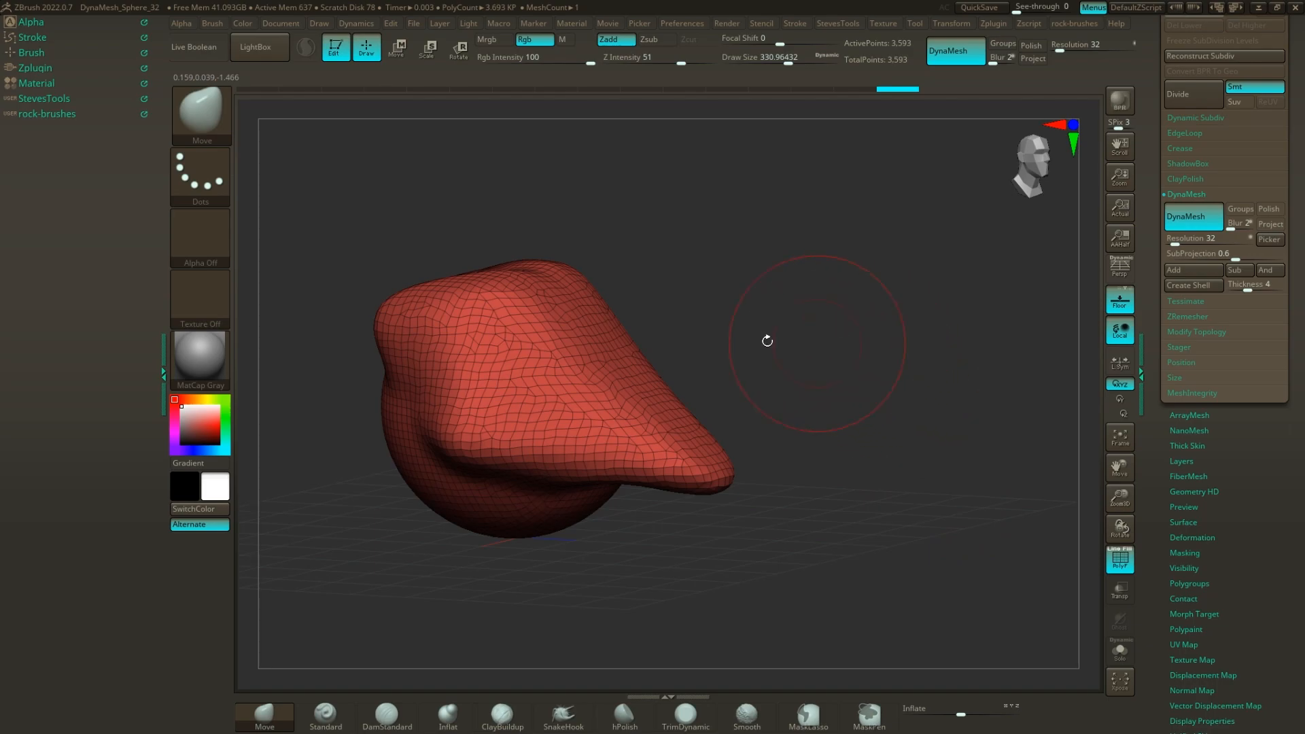
pyautogui.click(854, 88)
pyautogui.moveTo(680, 414); pyautogui.dragTo(584, 409, button='right')
pyautogui.click(887, 88)
pyautogui.moveTo(721, 453); pyautogui.dragTo(854, 394, button='right')
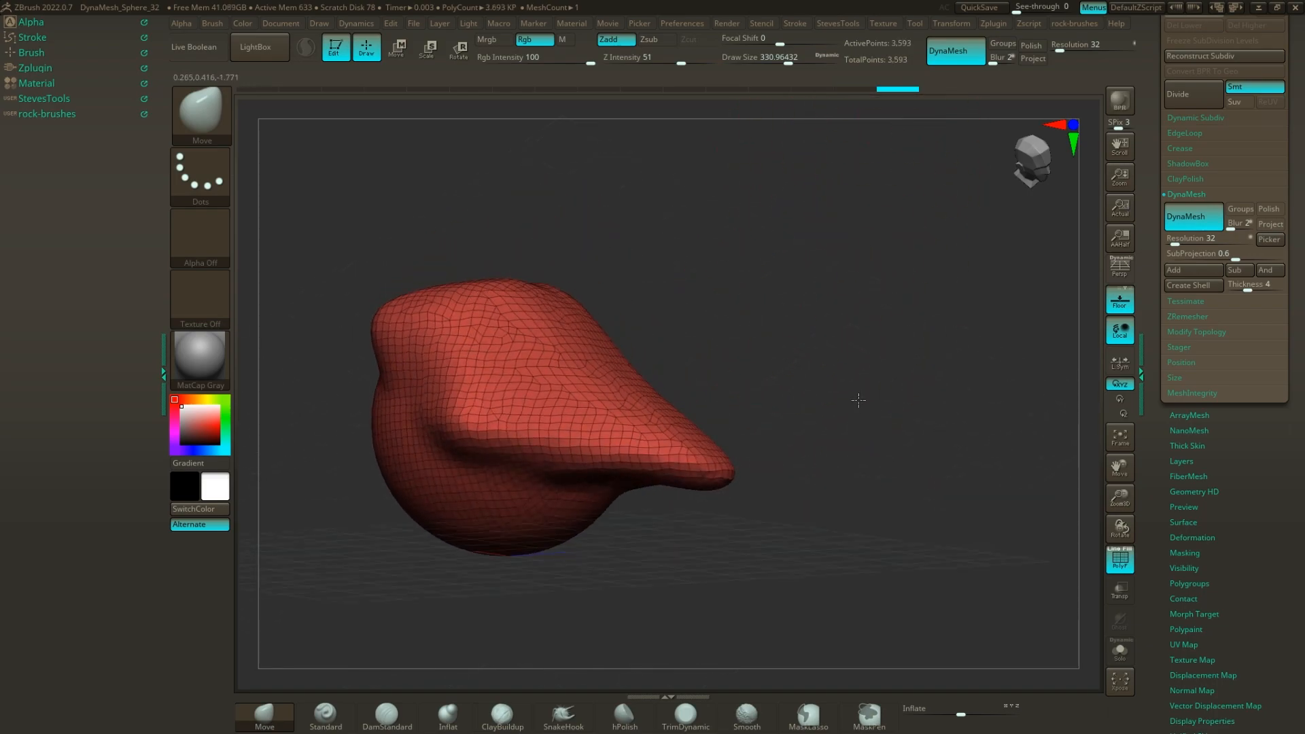
# Pull a tall rounded ridge up from the top of the form with the Move brush and remesh it with DynaMesh.
pyautogui.moveTo(702, 545); pyautogui.dragTo(784, 450, button='right')
pyautogui.moveTo(767, 359); pyautogui.dragTo(487, 633, button='right')
pyautogui.moveTo(656, 577); pyautogui.dragTo(547, 476, button='right')
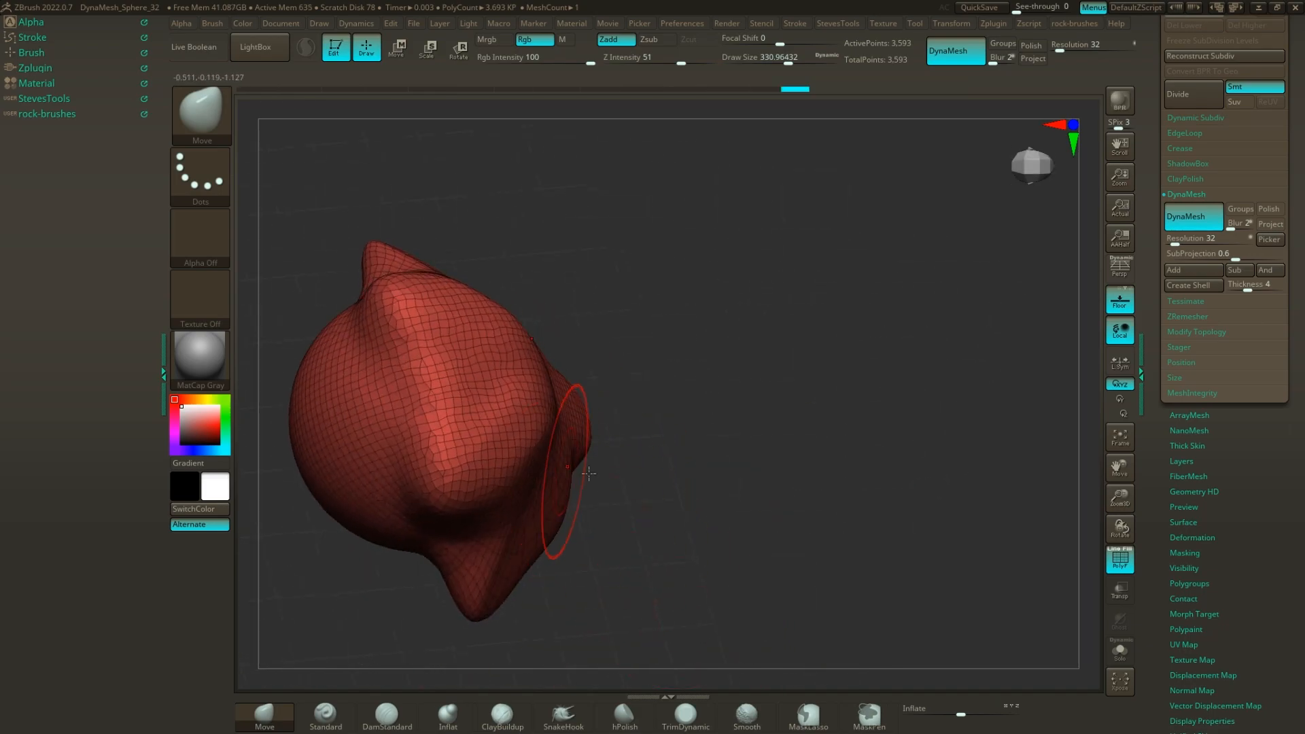
pyautogui.moveTo(618, 437); pyautogui.dragTo(790, 299, button='right')
pyautogui.keyDown('ctrl'); pyautogui.moveTo(790, 300); pyautogui.dragTo(831, 407); pyautogui.keyUp('ctrl')
pyautogui.moveTo(831, 408); pyautogui.dragTo(796, 328, button='right')
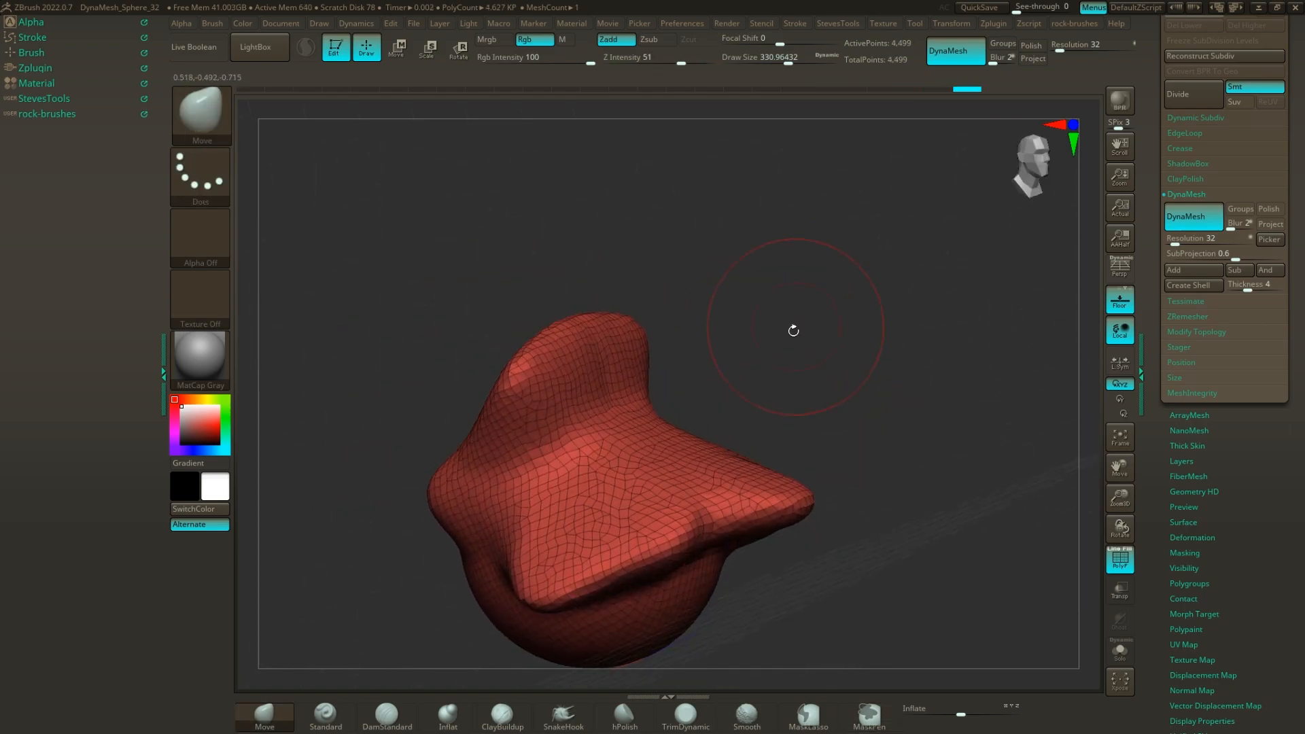
pyautogui.keyDown('ctrl'); pyautogui.moveTo(831, 281); pyautogui.dragTo(926, 291); pyautogui.keyUp('ctrl')
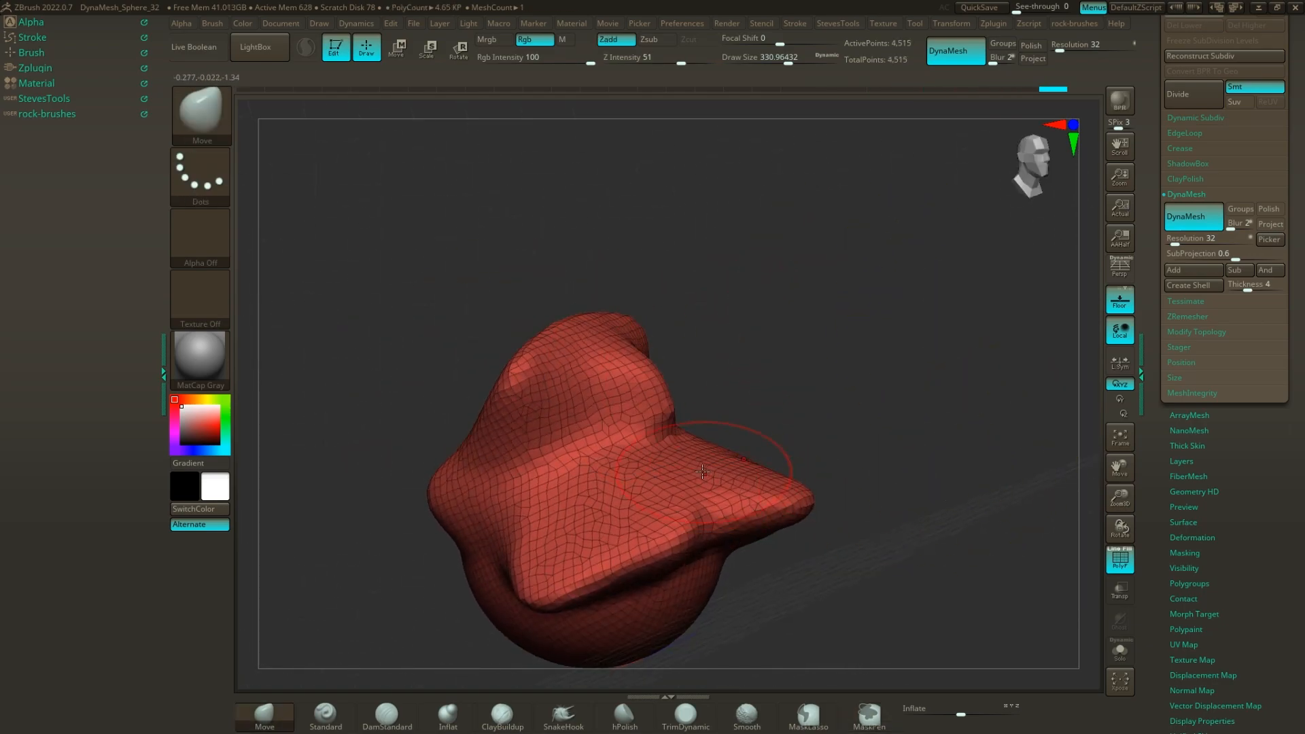
# Stretch the pointed front protrusion further outward with Move strokes, remeshing between pulls.
pyautogui.moveTo(754, 452); pyautogui.dragTo(787, 435)
pyautogui.keyDown('ctrl'); pyautogui.moveTo(851, 315); pyautogui.dragTo(890, 401); pyautogui.keyUp('ctrl')
pyautogui.moveTo(890, 435); pyautogui.dragTo(915, 475, button='right')
pyautogui.keyDown('alt'); pyautogui.moveTo(899, 531); pyautogui.dragTo(845, 475, button='right'); pyautogui.keyUp('alt')
pyautogui.moveTo(741, 457)
pyautogui.mouseDown()
pyautogui.moveTo(818, 445)
pyautogui.moveTo(906, 368)
pyautogui.mouseUp()
pyautogui.moveTo(860, 423); pyautogui.dragTo(904, 498)
pyautogui.moveTo(797, 499); pyautogui.dragTo(773, 511, button='right')
# Shape the underside and edges of the extended protrusion with further Move strokes and remesh the form.
pyautogui.moveTo(893, 521)
pyautogui.mouseDown(button='right')
pyautogui.moveTo(1002, 519)
pyautogui.moveTo(612, 632)
pyautogui.mouseUp(button='right')
pyautogui.moveTo(627, 507); pyautogui.dragTo(650, 595)
pyautogui.moveTo(650, 594); pyautogui.dragTo(656, 531, button='right')
pyautogui.moveTo(670, 424)
pyautogui.mouseDown()
pyautogui.moveTo(728, 483)
pyautogui.moveTo(659, 472)
pyautogui.moveTo(664, 482)
pyautogui.mouseUp()
pyautogui.moveTo(571, 469); pyautogui.dragTo(605, 519)
pyautogui.moveTo(704, 533)
pyautogui.mouseDown(button='right')
pyautogui.moveTo(694, 538)
pyautogui.moveTo(728, 480)
pyautogui.mouseUp(button='right')
pyautogui.keyDown('ctrl'); pyautogui.moveTo(767, 477); pyautogui.dragTo(822, 516); pyautogui.keyUp('ctrl')
pyautogui.moveTo(822, 516); pyautogui.dragTo(802, 424, button='right')
pyautogui.keyDown('alt'); pyautogui.moveTo(802, 425); pyautogui.dragTo(926, 449, button='right'); pyautogui.keyUp('alt')
# Hide the wireframe and, with a draw size of about 187, pull a pointed spike out of the protrusion's upper fin.
pyautogui.click(1119, 559)
pyautogui.moveTo(871, 291); pyautogui.dragTo(858, 338, button='right')
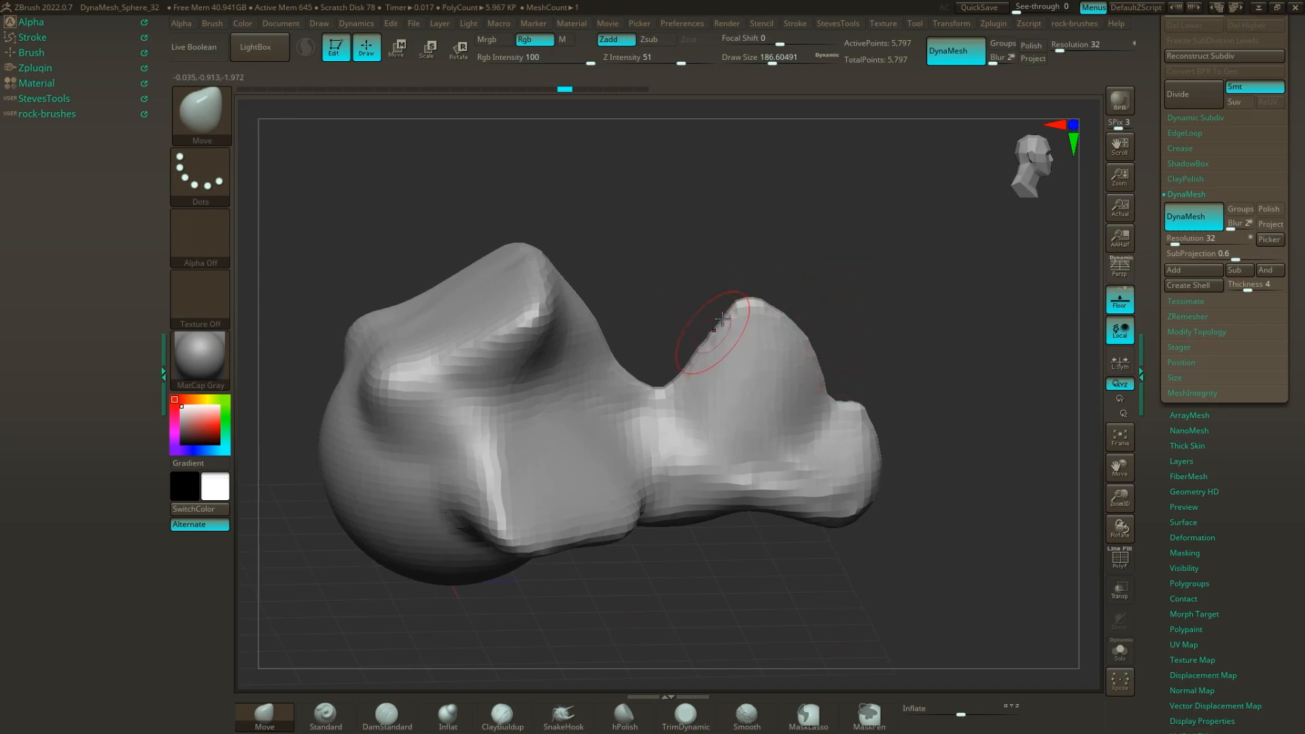
pyautogui.moveTo(795, 311); pyautogui.dragTo(837, 297, button='right')
pyautogui.moveTo(805, 341)
pyautogui.mouseDown()
pyautogui.moveTo(844, 255)
pyautogui.moveTo(891, 292)
pyautogui.mouseUp()
pyautogui.keyDown('ctrl'); pyautogui.moveTo(956, 351); pyautogui.dragTo(959, 323); pyautogui.keyUp('ctrl')
pyautogui.moveTo(959, 323); pyautogui.dragTo(938, 347, button='right')
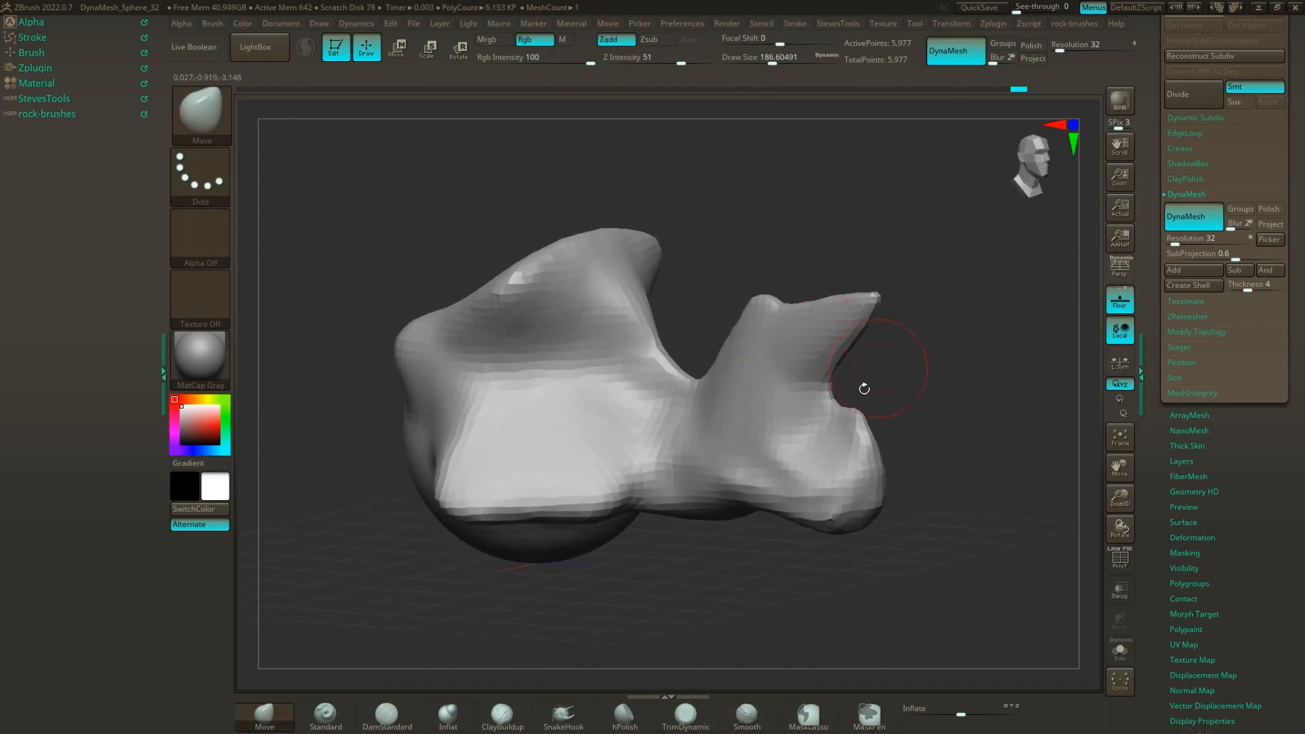
# Pull the fin's lower corner and bottom edge into an uneven pointed outline and remesh the form.
pyautogui.moveTo(863, 479); pyautogui.dragTo(918, 546)
pyautogui.moveTo(807, 487); pyautogui.dragTo(777, 525)
pyautogui.moveTo(758, 502)
pyautogui.mouseDown()
pyautogui.moveTo(725, 533)
pyautogui.moveTo(669, 534)
pyautogui.mouseUp()
pyautogui.keyDown('ctrl'); pyautogui.moveTo(917, 367); pyautogui.dragTo(982, 470); pyautogui.keyUp('ctrl')
pyautogui.moveTo(958, 398)
pyautogui.mouseDown(button='right')
pyautogui.moveTo(985, 379)
pyautogui.moveTo(985, 390)
pyautogui.moveTo(965, 340)
pyautogui.mouseUp(button='right')
pyautogui.moveTo(935, 427)
pyautogui.mouseDown(button='right')
pyautogui.moveTo(959, 393)
pyautogui.moveTo(947, 431)
pyautogui.moveTo(976, 409)
pyautogui.moveTo(947, 412)
pyautogui.mouseUp(button='right')
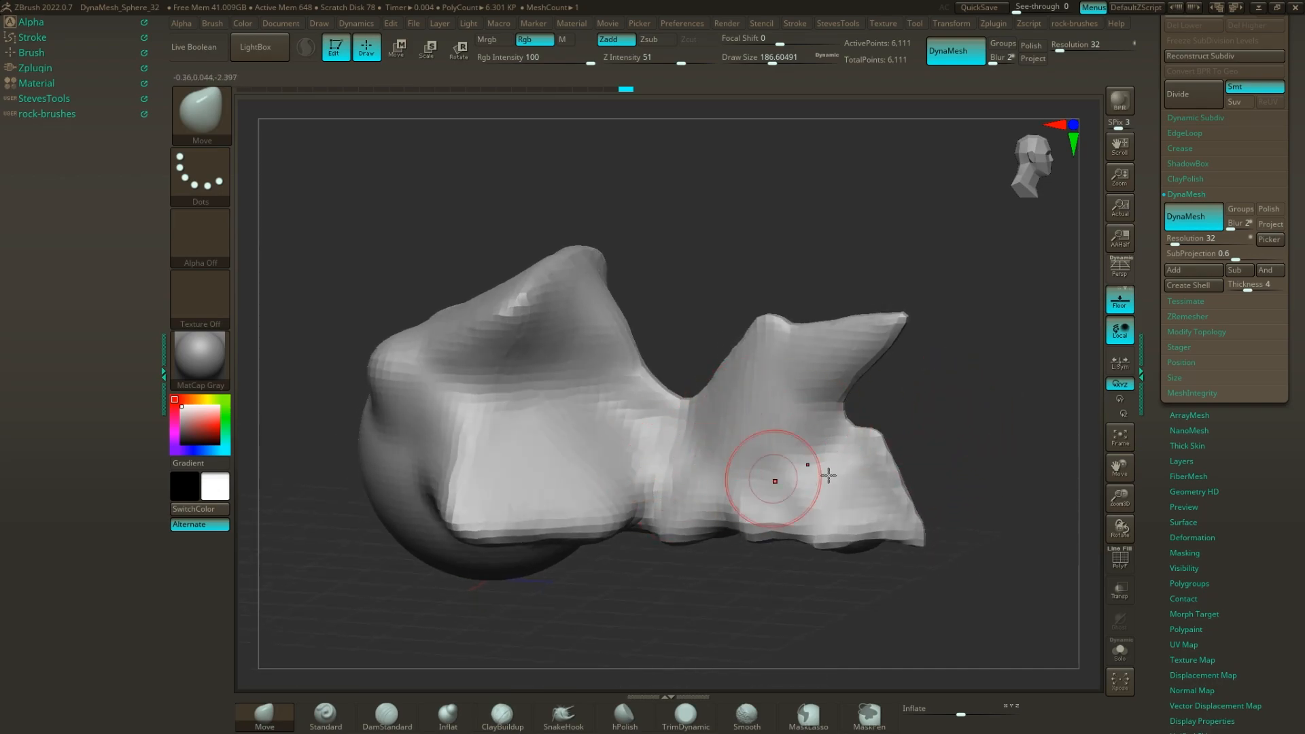
pyautogui.keyDown('shift'); pyautogui.moveTo(903, 529); pyautogui.dragTo(916, 536); pyautogui.keyUp('shift')
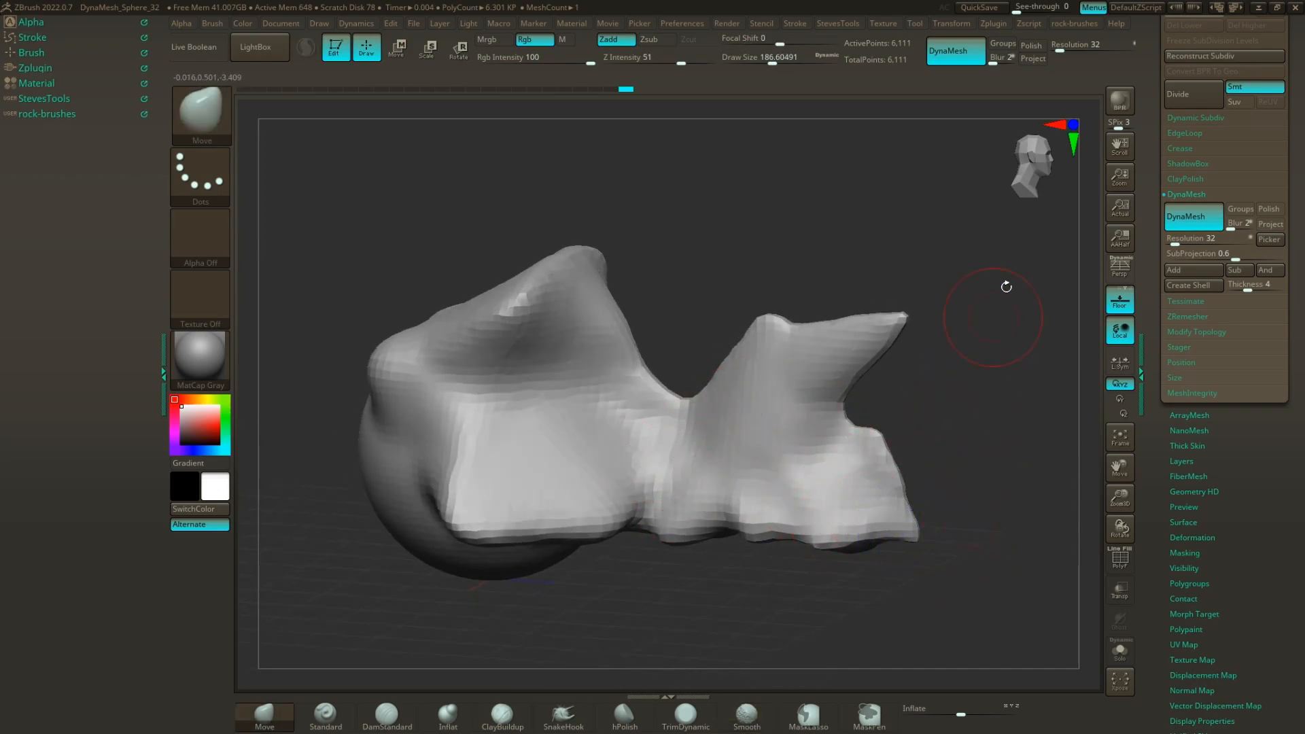
# Raise the DynaMesh resolution to 88, remesh the form and show its wireframe.
pyautogui.moveTo(1175, 244); pyautogui.dragTo(1182, 245)
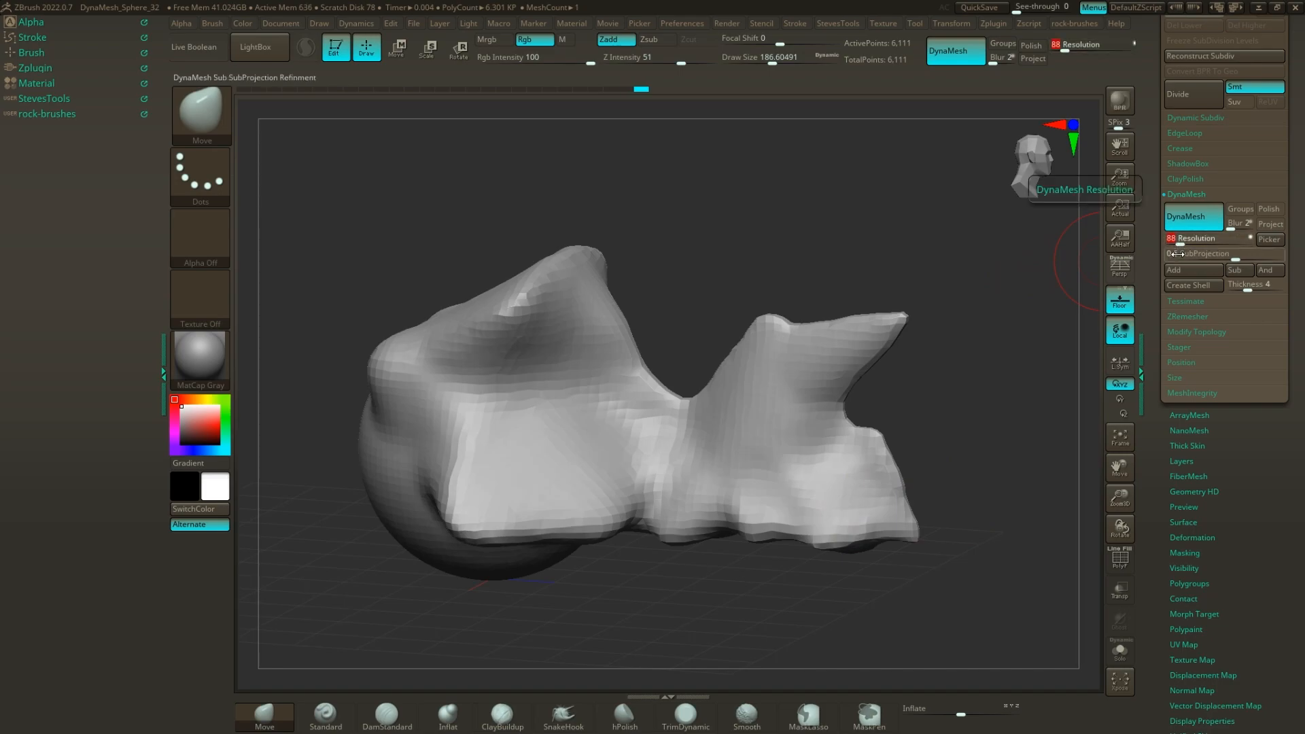
pyautogui.moveTo(989, 408)
pyautogui.keyDown('ctrl'); pyautogui.mouseDown()
pyautogui.moveTo(997, 437)
pyautogui.moveTo(941, 379)
pyautogui.moveTo(882, 379)
pyautogui.moveTo(996, 381)
pyautogui.moveTo(801, 193)
pyautogui.mouseUp(); pyautogui.keyUp('ctrl')
pyautogui.click(1120, 559)
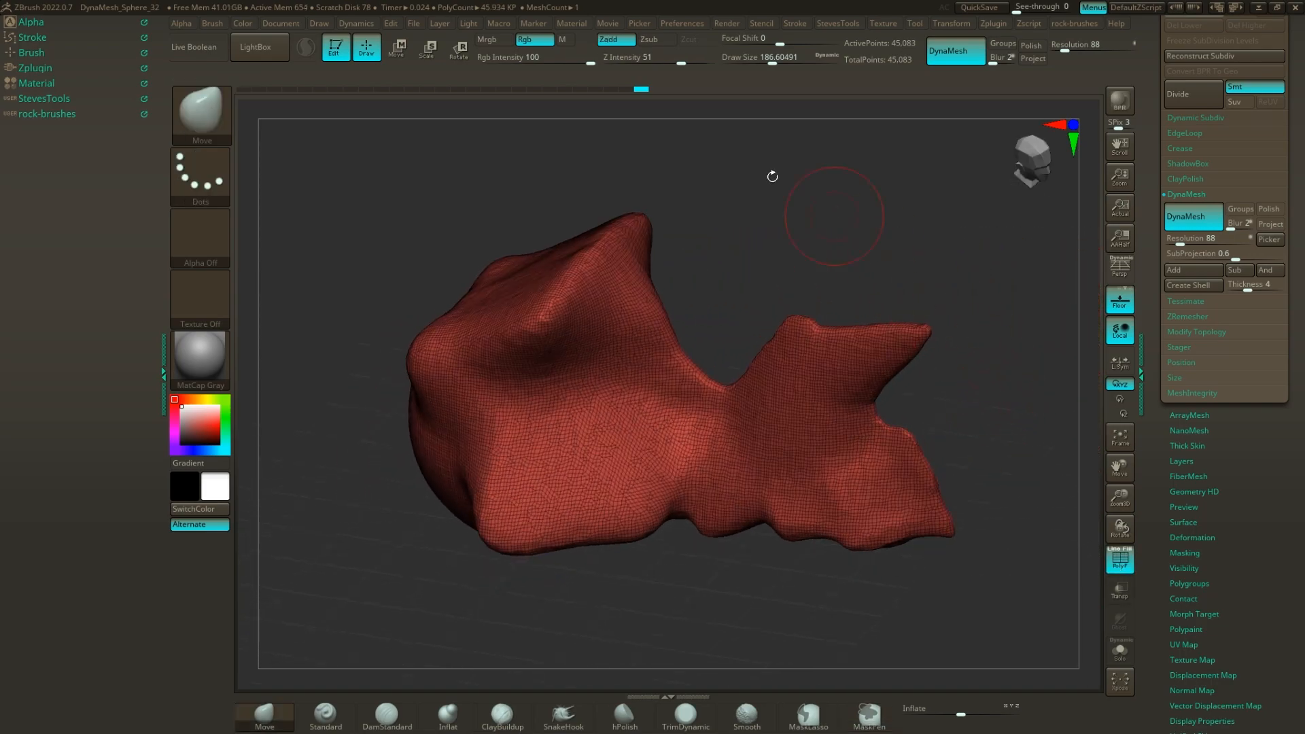
# Compare the resolution 32 and resolution 88 meshes through the undo history.
pyautogui.click(638, 92)
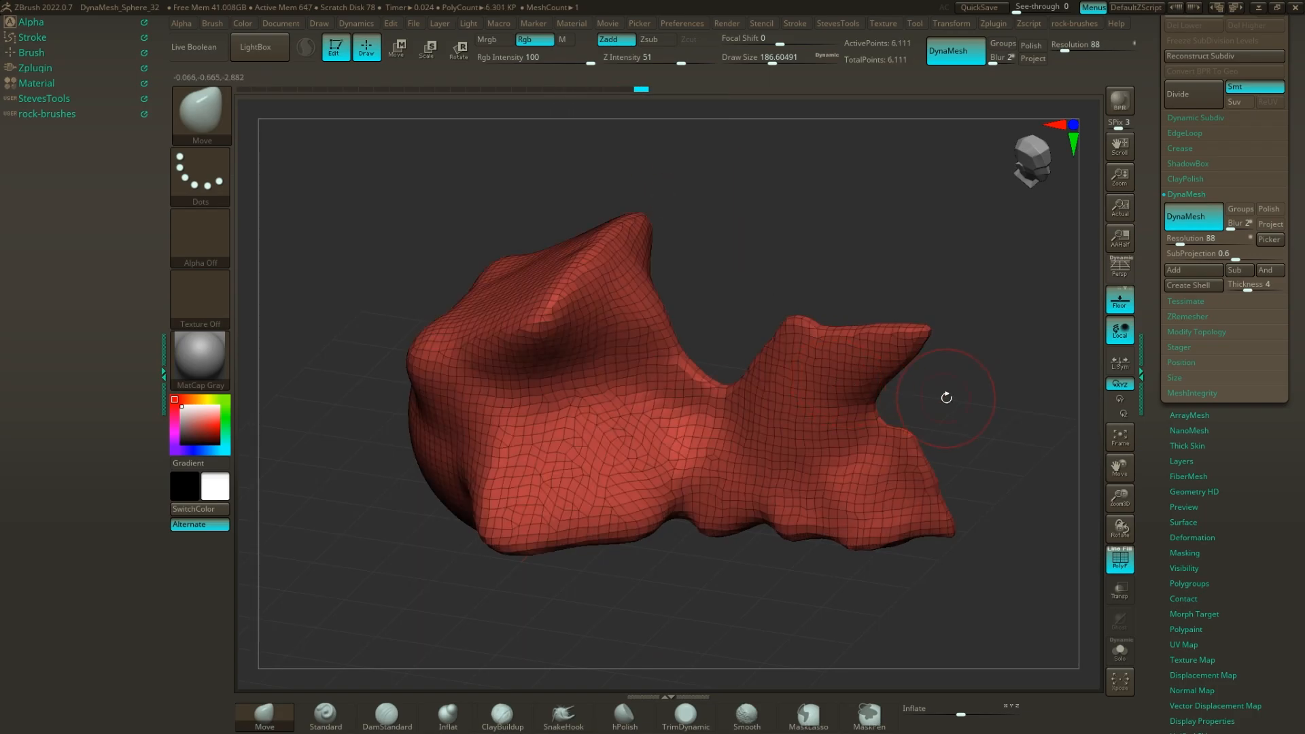
pyautogui.moveTo(951, 417); pyautogui.dragTo(963, 379)
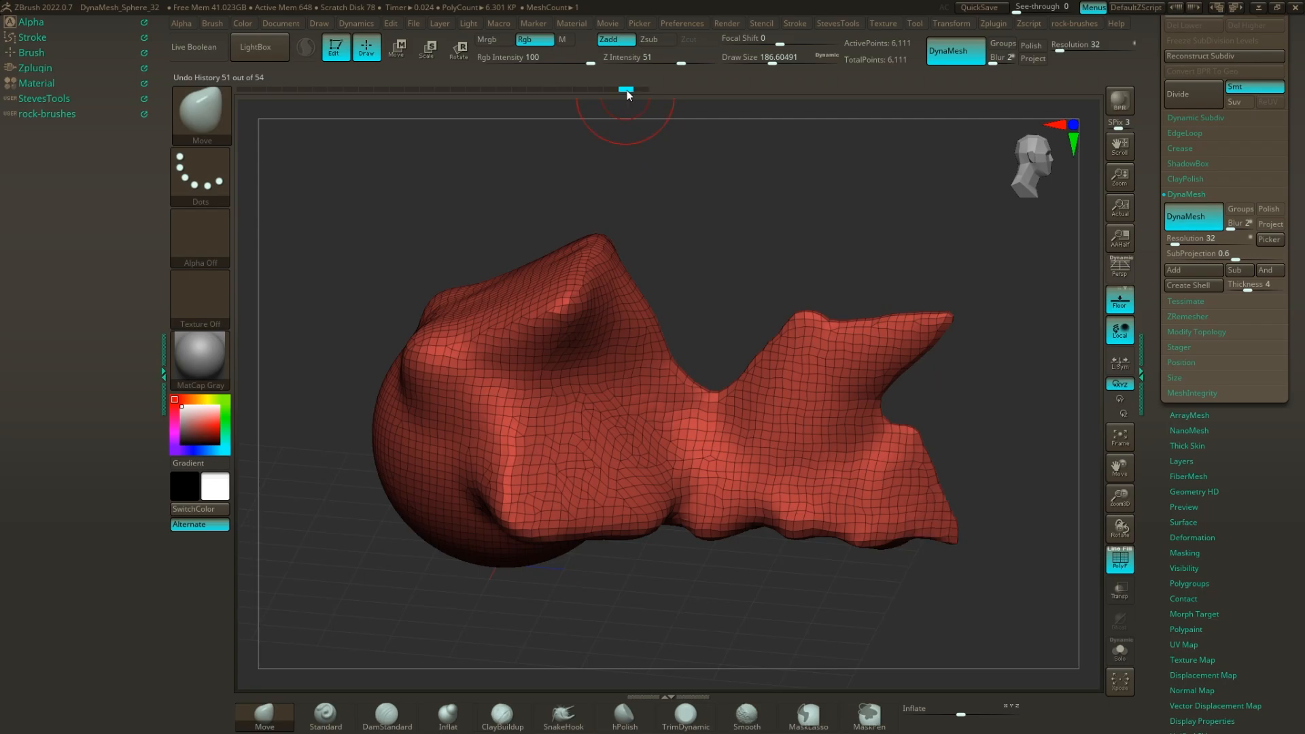
pyautogui.moveTo(1057, 419)
pyautogui.keyDown('ctrl'); pyautogui.mouseDown()
pyautogui.moveTo(773, 438)
pyautogui.moveTo(726, 360)
pyautogui.mouseUp(); pyautogui.keyUp('ctrl')
# Hide the wireframe and smooth the fin, the body and the upper peak with the Smooth brush.
pyautogui.press('shift')
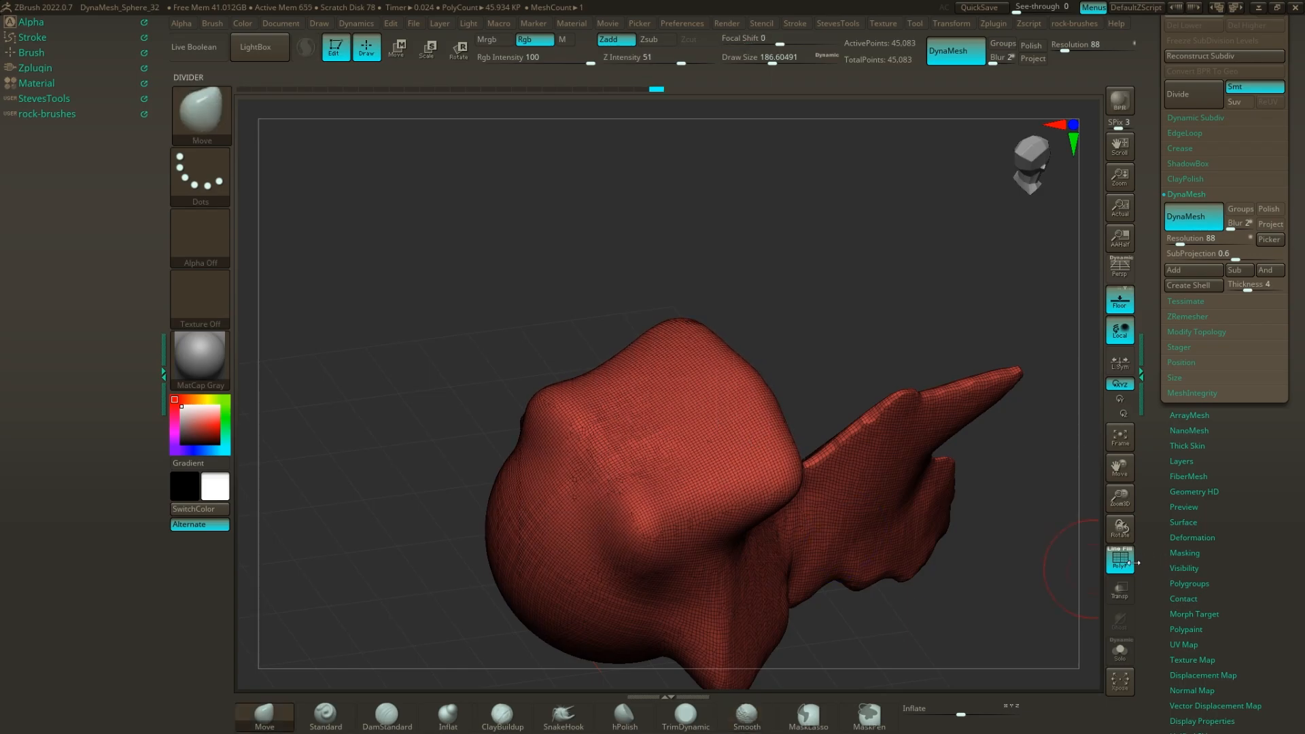
pyautogui.click(1120, 560)
pyautogui.moveTo(966, 434)
pyautogui.mouseDown()
pyautogui.moveTo(965, 399)
pyautogui.moveTo(772, 319)
pyautogui.moveTo(843, 319)
pyautogui.mouseUp()
pyautogui.moveTo(712, 411)
pyautogui.keyDown('shift'); pyautogui.mouseDown()
pyautogui.moveTo(775, 361)
pyautogui.moveTo(833, 339)
pyautogui.mouseUp(); pyautogui.keyUp('shift')
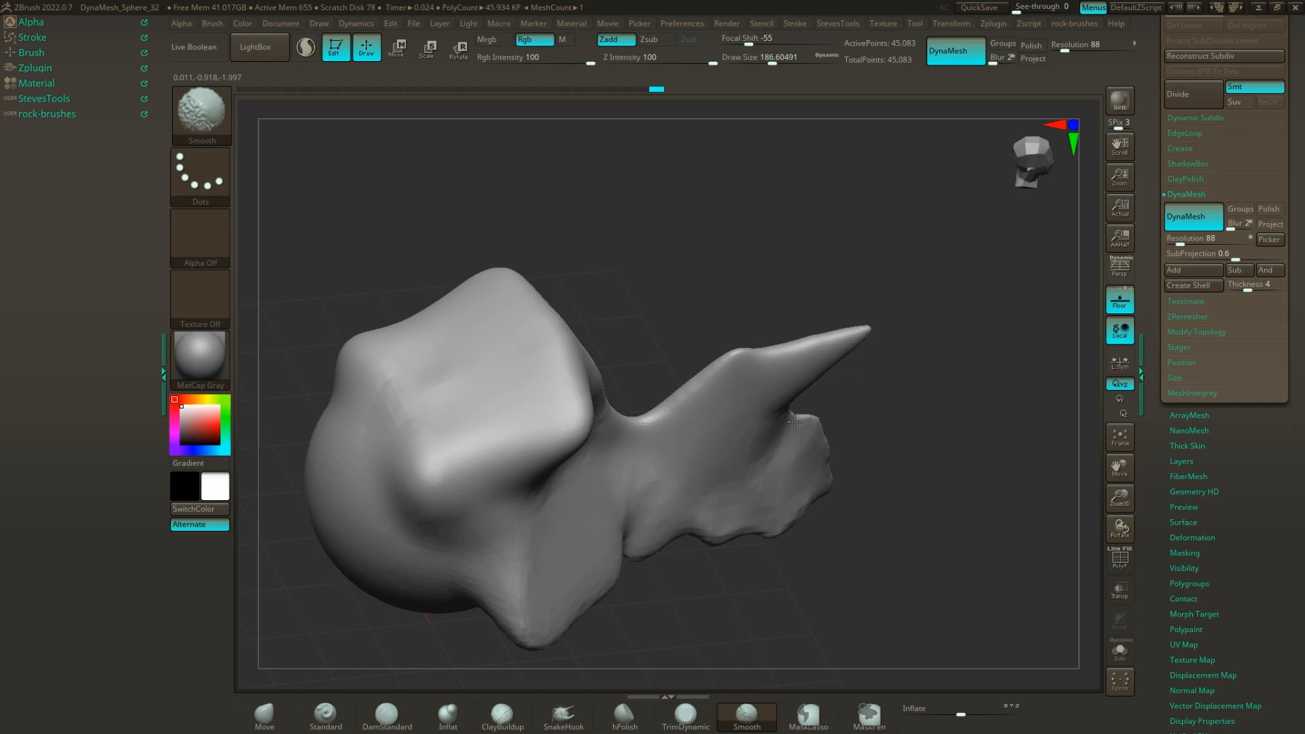
pyautogui.moveTo(752, 612)
pyautogui.mouseDown()
pyautogui.moveTo(728, 548)
pyautogui.moveTo(700, 598)
pyautogui.moveTo(575, 498)
pyautogui.mouseUp()
pyautogui.press('shift')
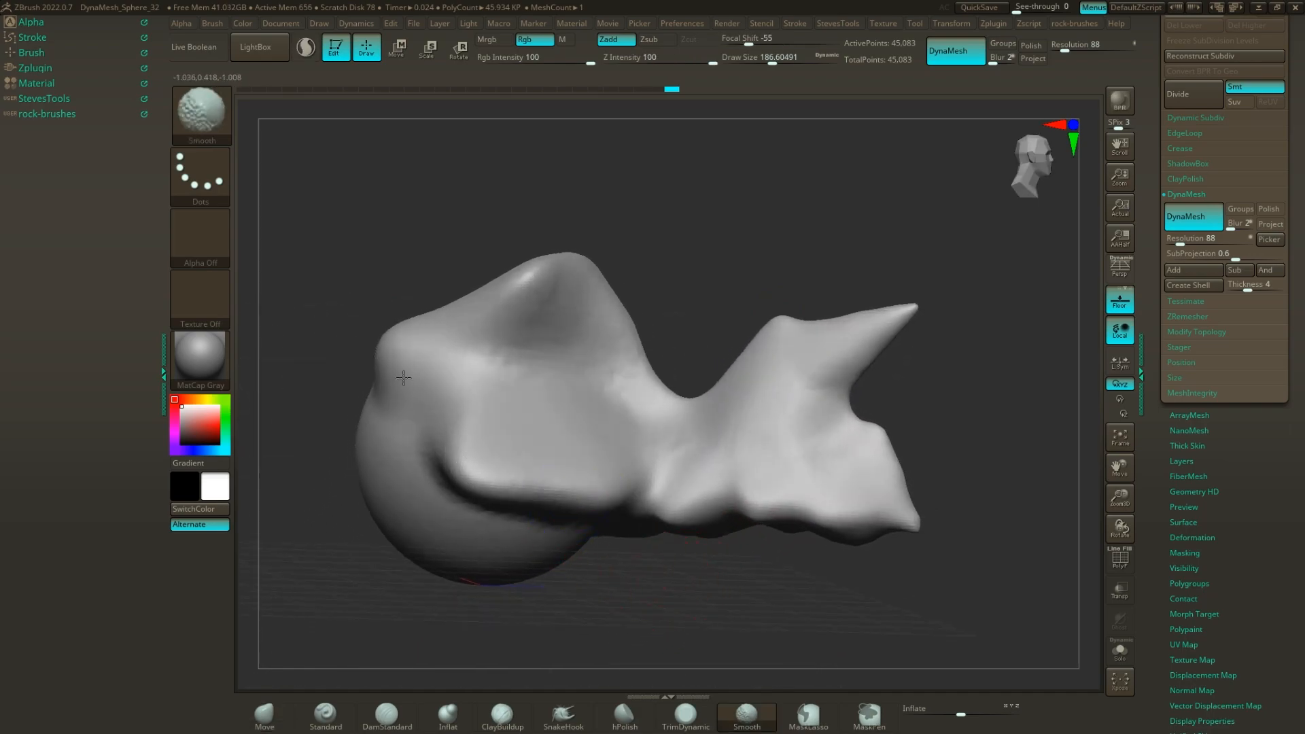
pyautogui.keyDown('alt'); pyautogui.moveTo(604, 257); pyautogui.dragTo(745, 272); pyautogui.keyUp('alt')
pyautogui.moveTo(745, 206)
pyautogui.mouseDown()
pyautogui.moveTo(778, 224)
pyautogui.moveTo(697, 210)
pyautogui.moveTo(776, 259)
pyautogui.moveTo(815, 257)
pyautogui.moveTo(784, 279)
pyautogui.mouseUp()
# Set the Move brush's draw size to about 286 and pull paired prongs out of the back of the body.
pyautogui.press('s')
pyautogui.moveTo(595, 501); pyautogui.dragTo(558, 574)
pyautogui.moveTo(670, 457); pyautogui.dragTo(543, 398)
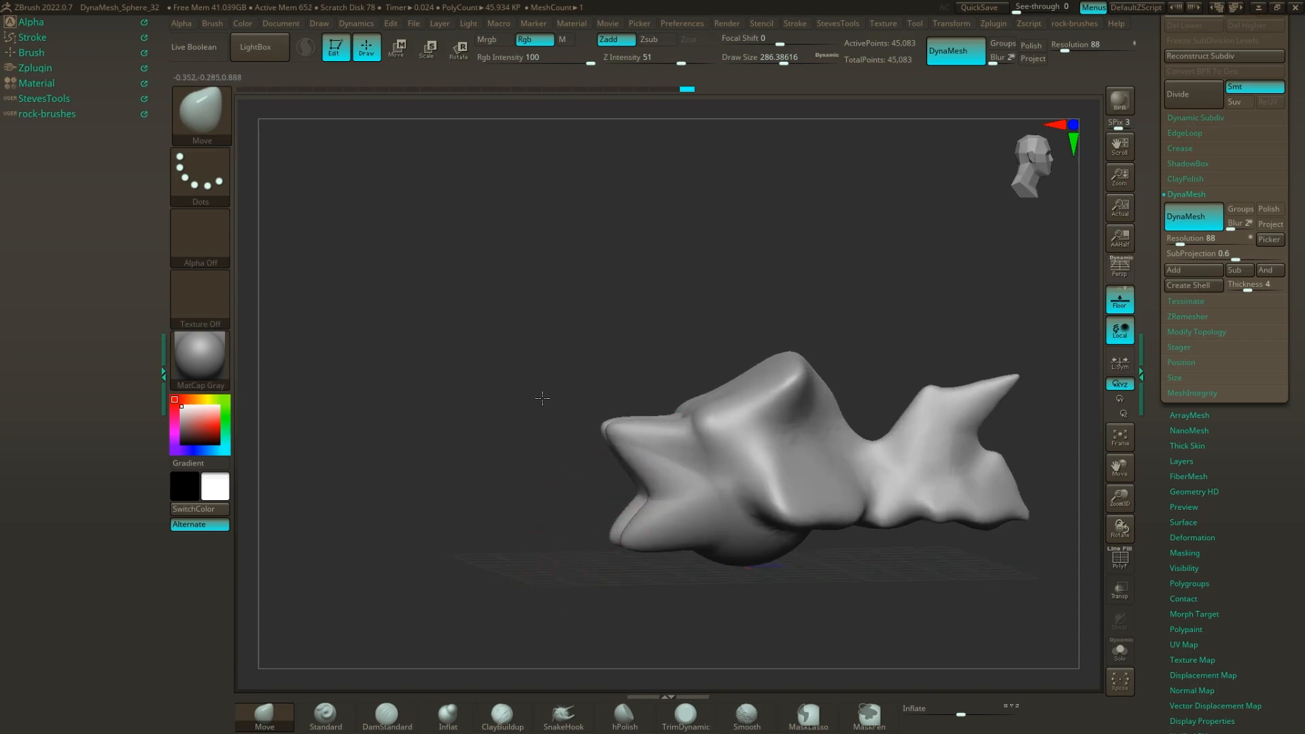
pyautogui.moveTo(607, 347); pyautogui.dragTo(612, 437)
pyautogui.moveTo(612, 524); pyautogui.dragTo(624, 576)
pyautogui.moveTo(595, 506); pyautogui.dragTo(584, 499)
# Widen the rear prongs with Move strokes, remesh the form and show the wireframe.
pyautogui.keyDown('ctrl'); pyautogui.moveTo(723, 545); pyautogui.dragTo(772, 597); pyautogui.keyUp('ctrl')
pyautogui.keyDown('shift'); pyautogui.moveTo(623, 464); pyautogui.dragTo(616, 499); pyautogui.keyUp('shift')
pyautogui.keyDown('ctrl'); pyautogui.moveTo(723, 567); pyautogui.dragTo(794, 619); pyautogui.keyUp('ctrl')
pyautogui.moveTo(688, 589)
pyautogui.mouseDown()
pyautogui.moveTo(742, 592)
pyautogui.moveTo(697, 561)
pyautogui.moveTo(792, 591)
pyautogui.moveTo(635, 573)
pyautogui.mouseUp()
pyautogui.click(1117, 560)
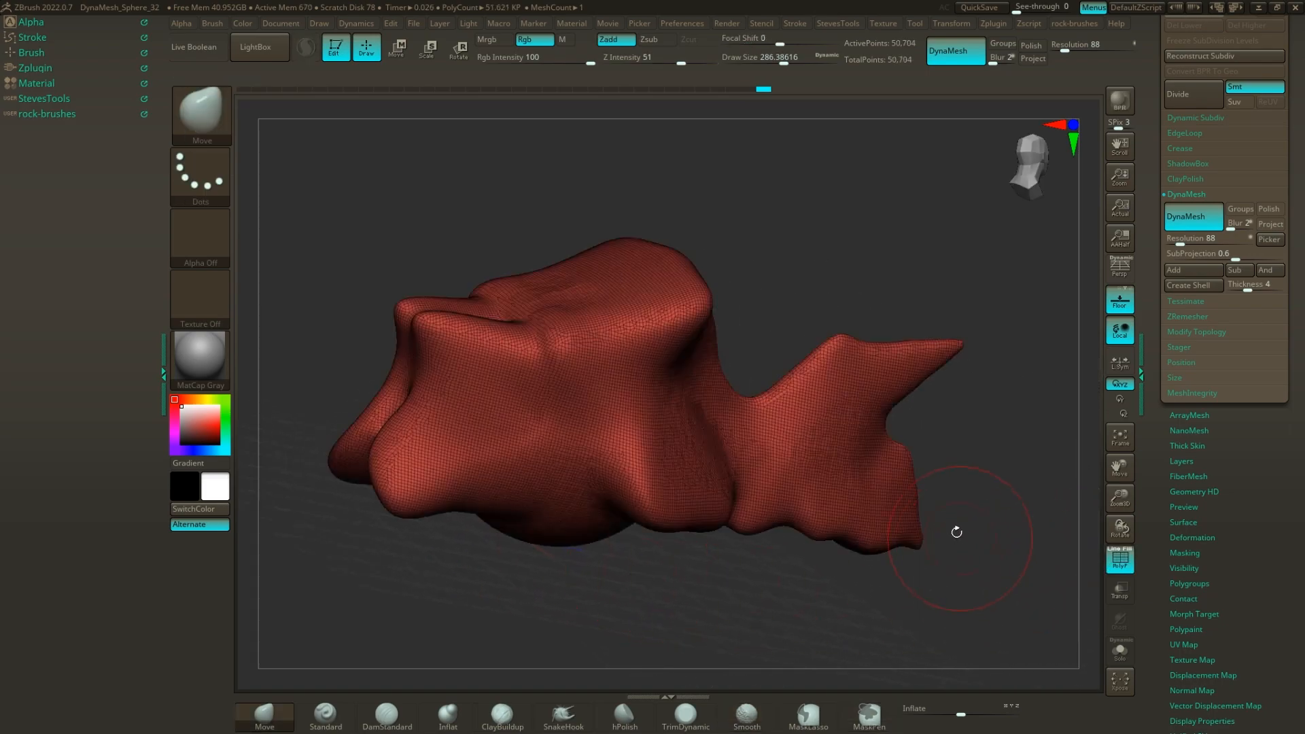
# Stretch the upper rear area into a long forked projection with the Move brush and remesh it with DynaMesh.
pyautogui.keyDown('alt'); pyautogui.moveTo(808, 318); pyautogui.dragTo(850, 293); pyautogui.keyUp('alt')
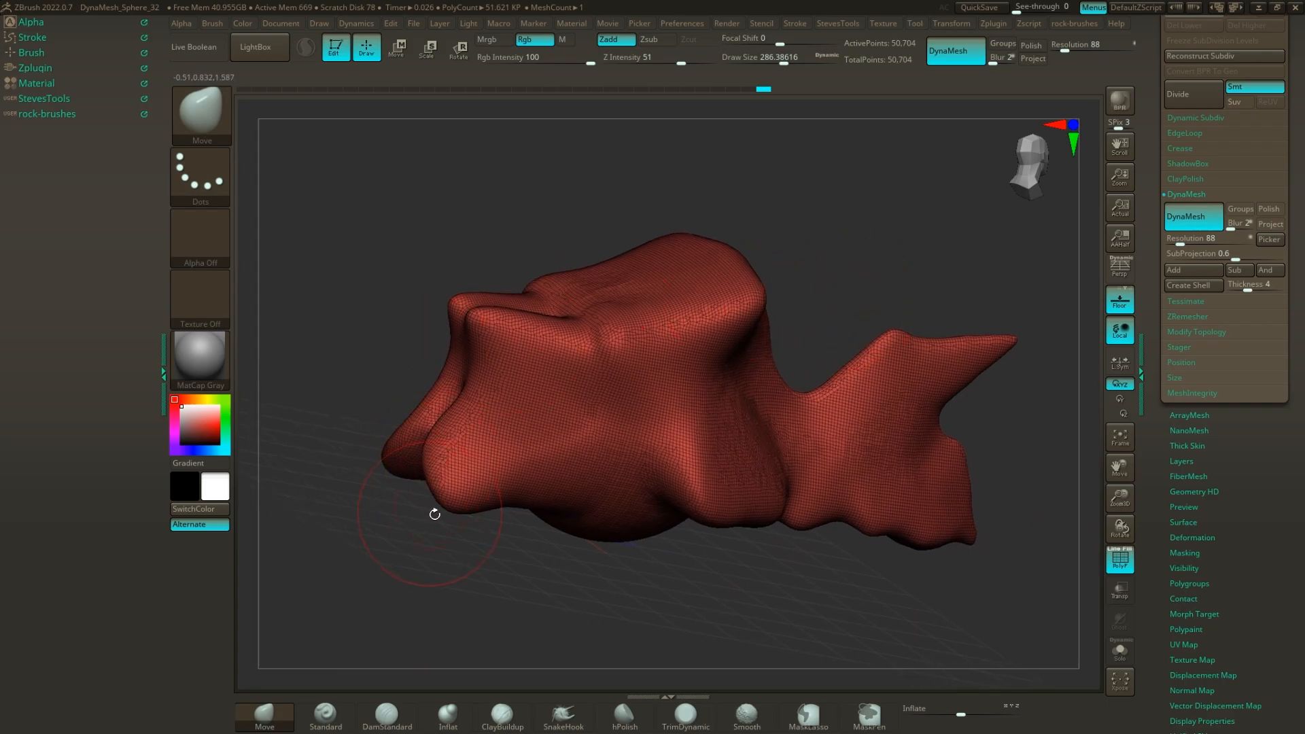
pyautogui.moveTo(440, 478)
pyautogui.keyDown('shift'); pyautogui.mouseDown()
pyautogui.moveTo(483, 323)
pyautogui.moveTo(416, 260)
pyautogui.moveTo(527, 245)
pyautogui.mouseUp(); pyautogui.keyUp('shift')
pyautogui.moveTo(480, 295)
pyautogui.mouseDown()
pyautogui.moveTo(487, 194)
pyautogui.moveTo(281, 305)
pyautogui.mouseUp()
pyautogui.moveTo(601, 202); pyautogui.dragTo(558, 272)
pyautogui.moveTo(489, 332); pyautogui.dragTo(450, 207)
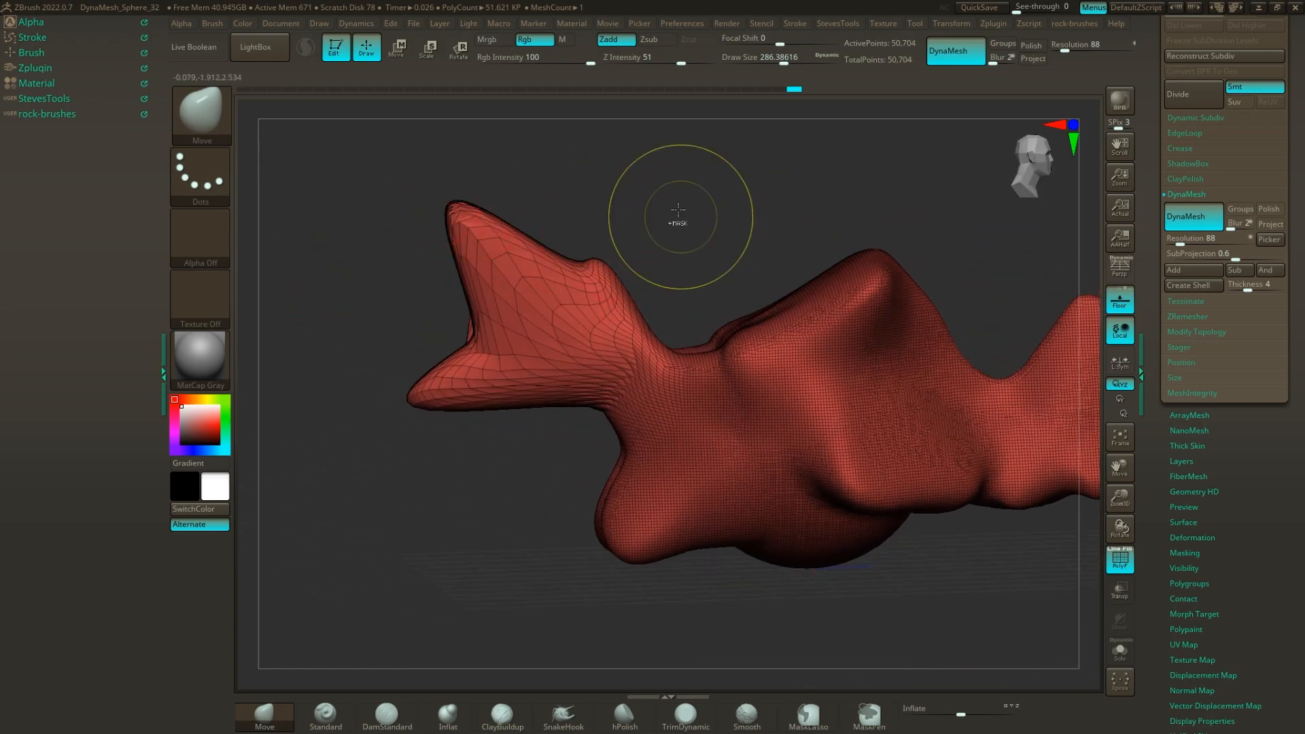
pyautogui.keyDown('ctrl'); pyautogui.moveTo(675, 218); pyautogui.dragTo(718, 282); pyautogui.keyUp('ctrl')
pyautogui.moveTo(676, 202); pyautogui.dragTo(801, 350)
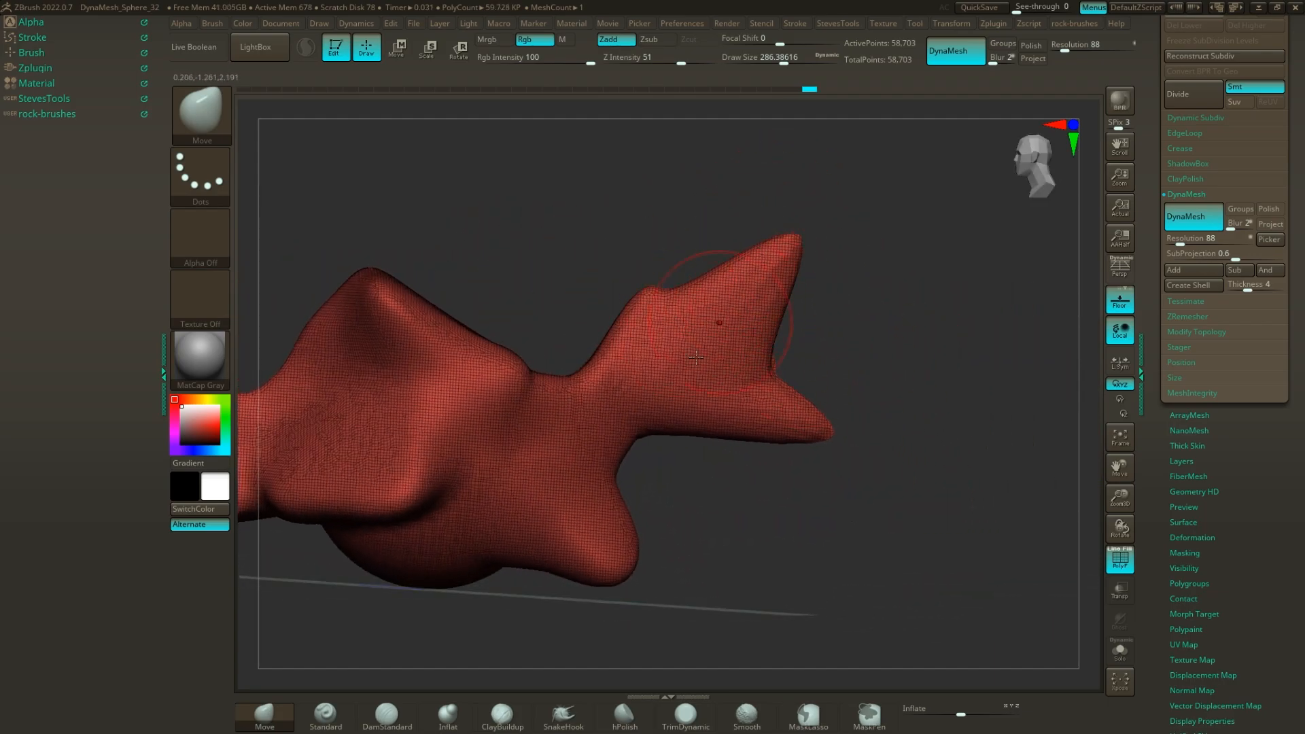
# Draw the lower tip of the rear fork out into a thin, downward-curving tail and remesh the form.
pyautogui.moveTo(813, 421); pyautogui.dragTo(959, 569)
pyautogui.moveTo(862, 474); pyautogui.dragTo(897, 388)
pyautogui.moveTo(790, 421); pyautogui.dragTo(795, 333)
pyautogui.keyDown('ctrl'); pyautogui.moveTo(933, 243); pyautogui.dragTo(972, 347); pyautogui.keyUp('ctrl')
pyautogui.moveTo(803, 401)
pyautogui.keyDown('shift'); pyautogui.mouseDown()
pyautogui.moveTo(839, 303)
pyautogui.moveTo(720, 277)
pyautogui.moveTo(913, 496)
pyautogui.mouseUp(); pyautogui.keyUp('shift')
pyautogui.moveTo(980, 430)
pyautogui.mouseDown()
pyautogui.moveTo(932, 437)
pyautogui.moveTo(822, 501)
pyautogui.mouseUp()
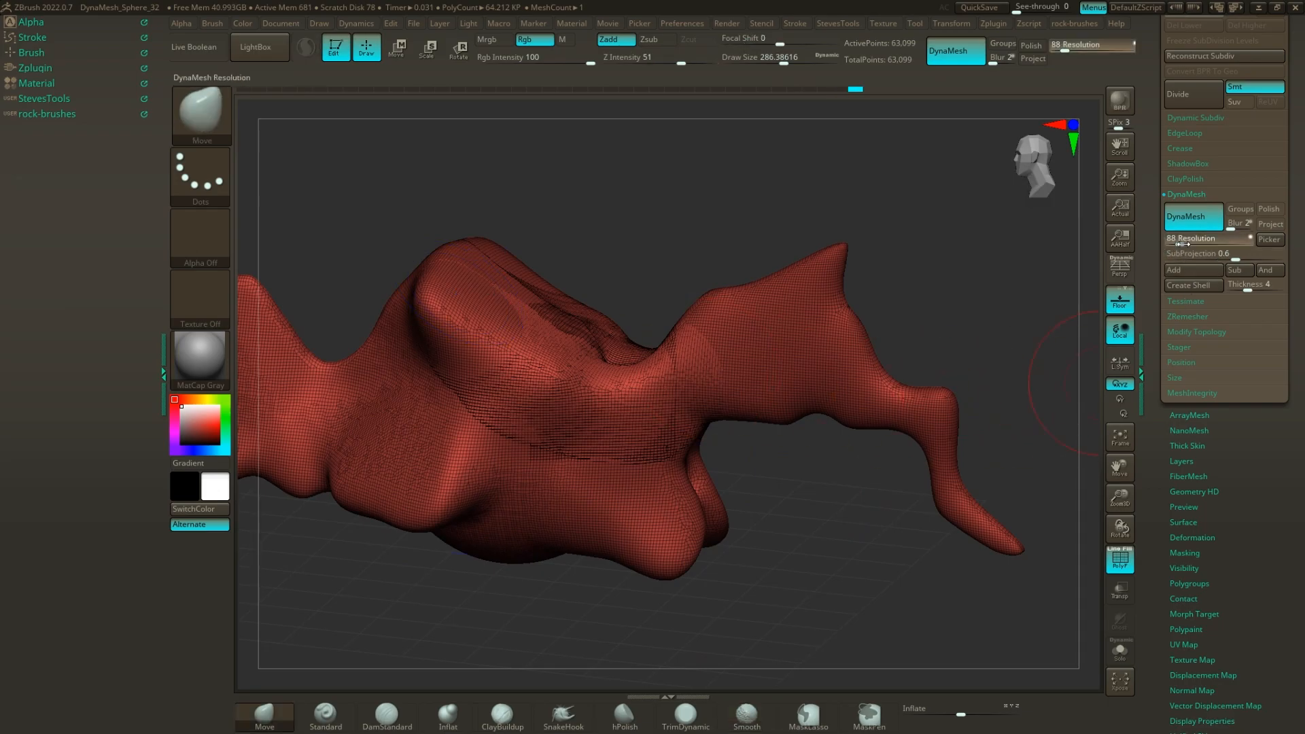
# Raise the DynaMesh resolution to 184, remesh, nudge the rear projection with the Move brush and hide the wireframe.
pyautogui.keyDown('ctrl'); pyautogui.moveTo(931, 282); pyautogui.dragTo(979, 381); pyautogui.keyUp('ctrl')
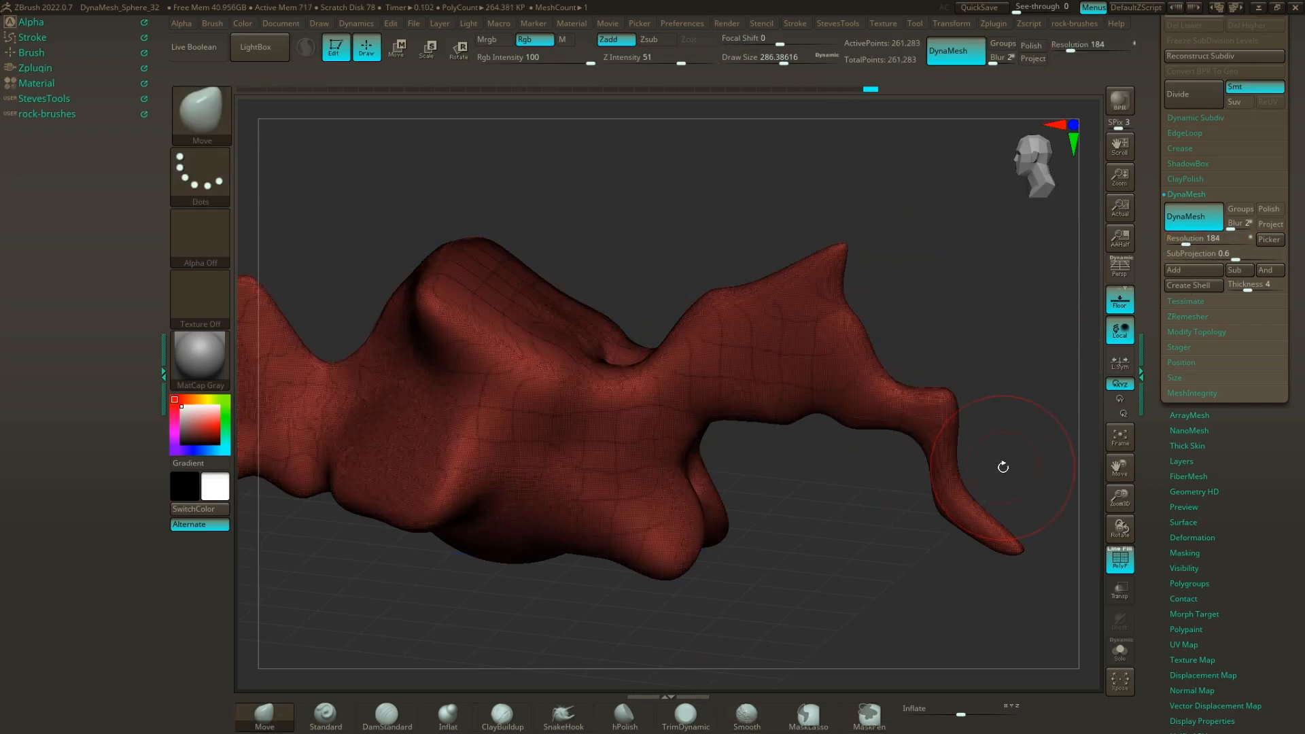
pyautogui.moveTo(816, 333)
pyautogui.keyDown('shift'); pyautogui.mouseDown()
pyautogui.moveTo(745, 337)
pyautogui.moveTo(826, 316)
pyautogui.moveTo(833, 326)
pyautogui.mouseUp(); pyautogui.keyUp('shift')
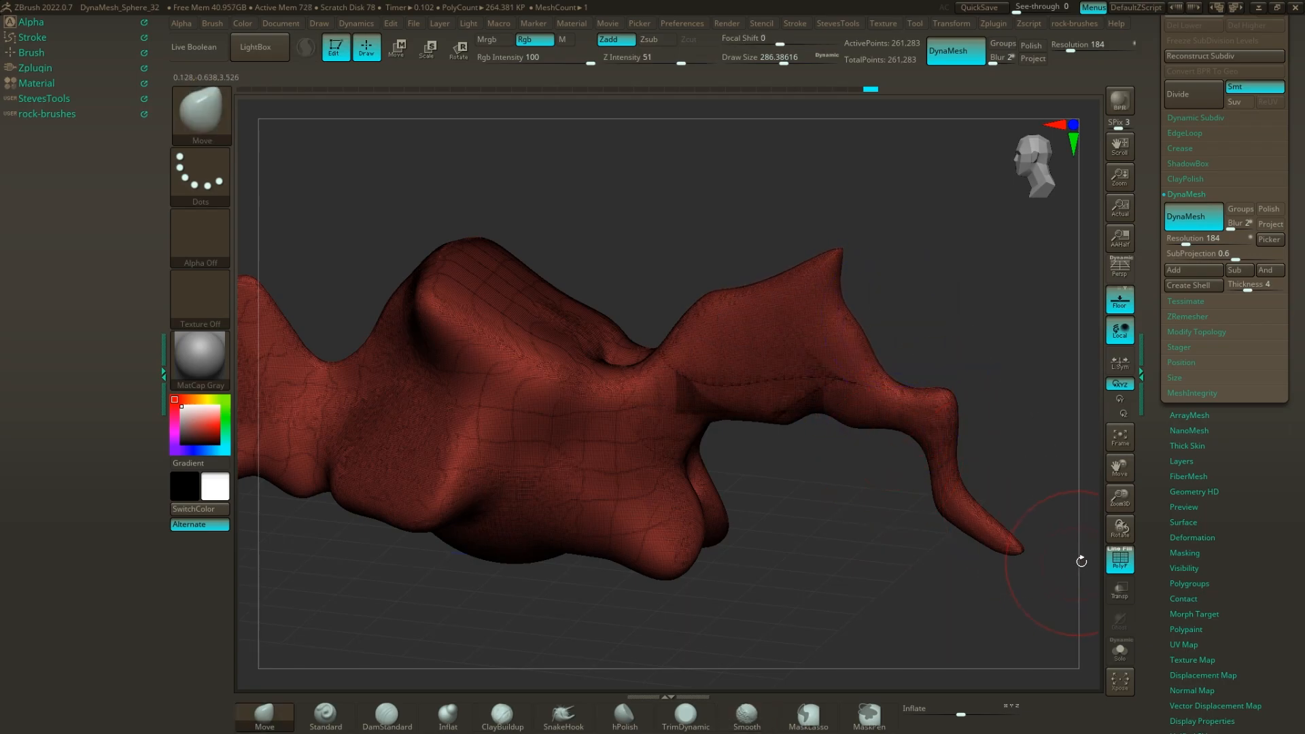
pyautogui.click(1121, 559)
# Pull a series of bumps along the top ridge of the central body with short Move strokes.
pyautogui.moveTo(906, 280)
pyautogui.mouseDown()
pyautogui.moveTo(713, 340)
pyautogui.moveTo(544, 418)
pyautogui.moveTo(641, 408)
pyautogui.moveTo(603, 355)
pyautogui.moveTo(598, 299)
pyautogui.moveTo(548, 268)
pyautogui.mouseUp()
pyautogui.moveTo(684, 300); pyautogui.dragTo(710, 261)
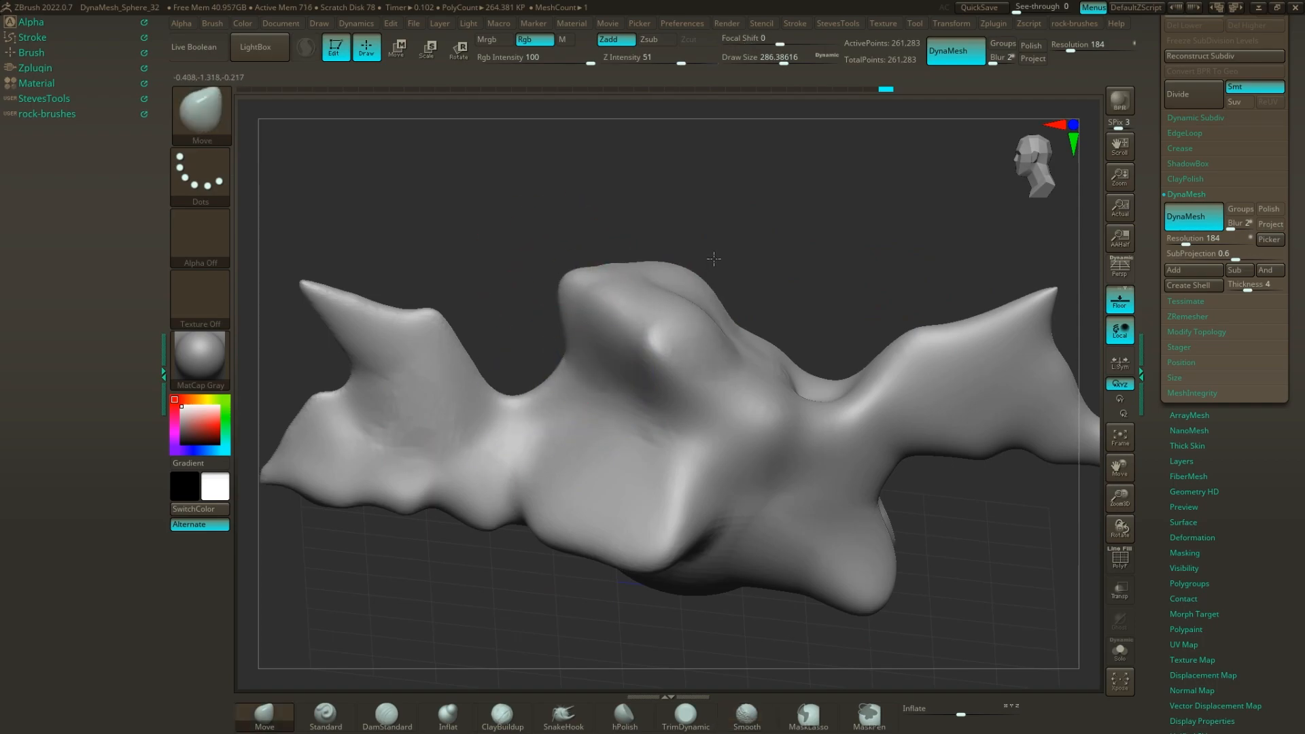
pyautogui.moveTo(631, 271); pyautogui.dragTo(620, 240)
pyautogui.moveTo(693, 299); pyautogui.dragTo(742, 268)
pyautogui.moveTo(736, 330); pyautogui.dragTo(765, 320)
pyautogui.moveTo(783, 364); pyautogui.dragTo(804, 354)
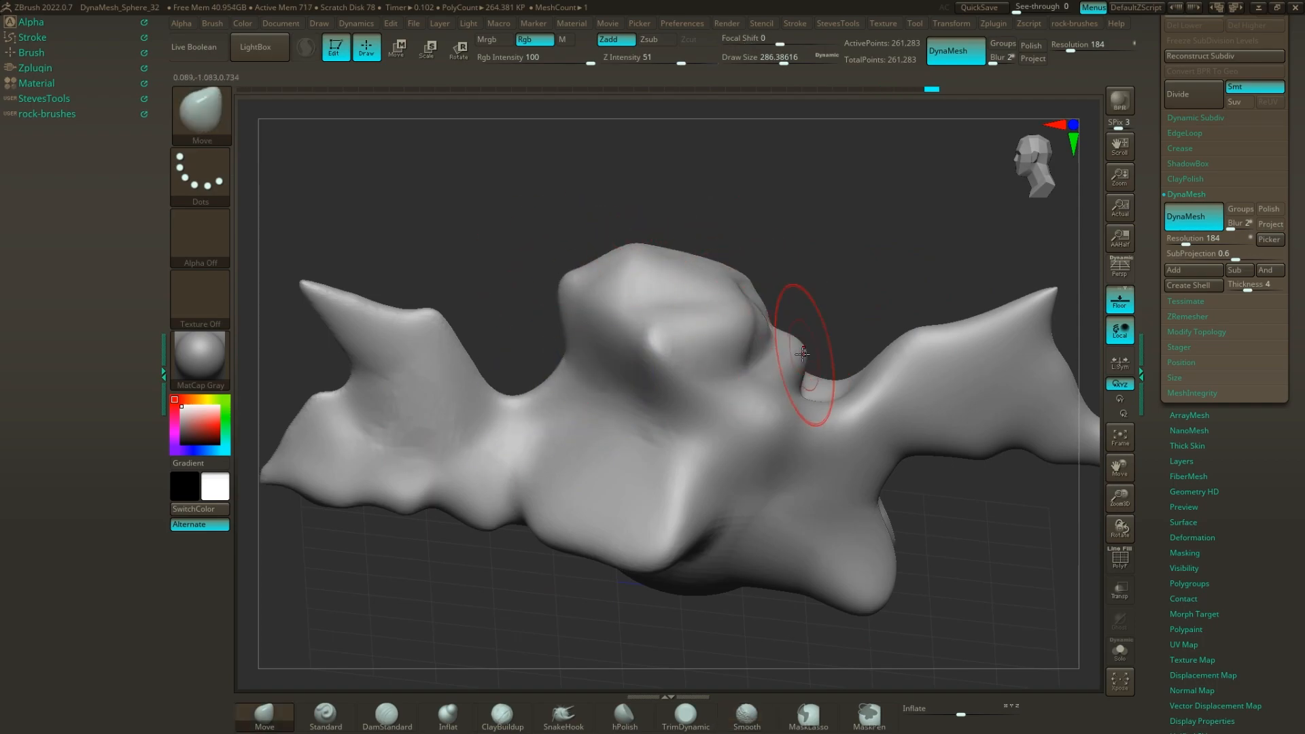
pyautogui.moveTo(655, 320); pyautogui.dragTo(684, 299)
pyautogui.moveTo(790, 252); pyautogui.dragTo(710, 259)
pyautogui.moveTo(828, 260); pyautogui.dragTo(1081, 272)
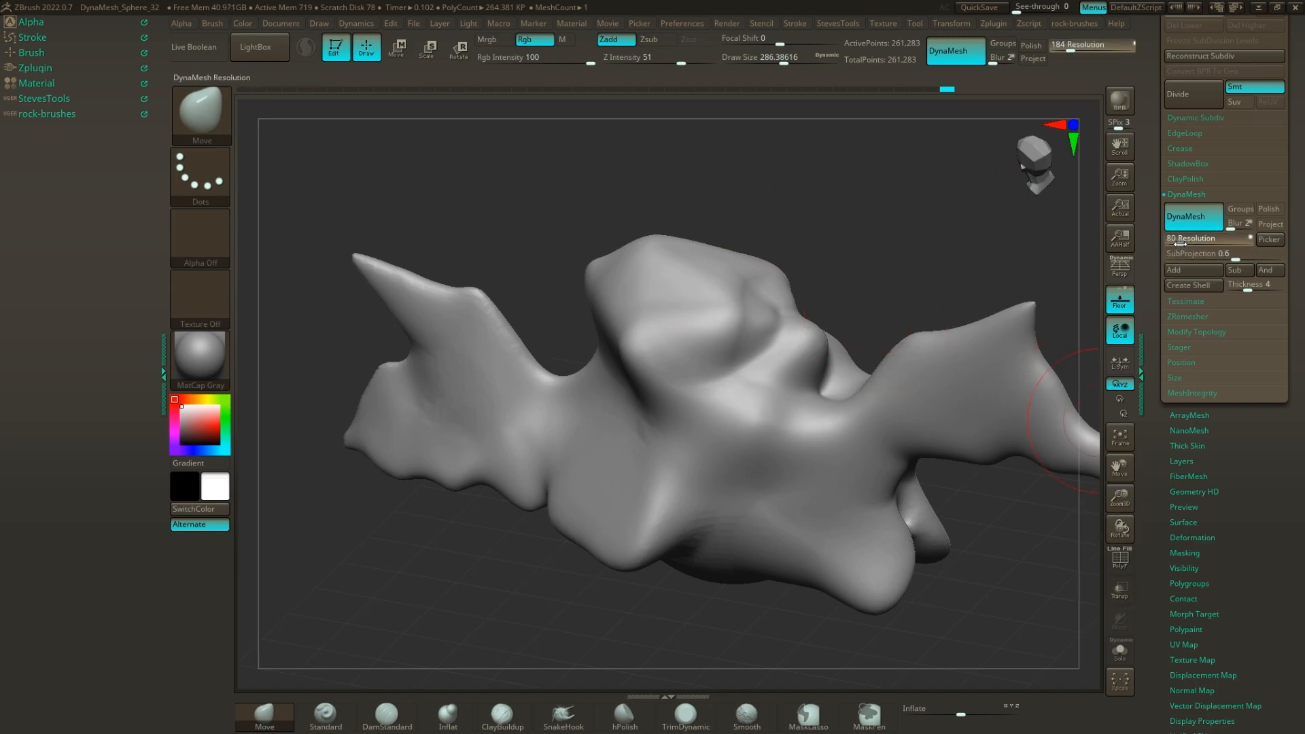
# Lower the DynaMesh resolution to 80, remesh the form and smooth the bumps along its top ridge.
pyautogui.keyDown('ctrl'); pyautogui.moveTo(870, 223); pyautogui.dragTo(905, 282); pyautogui.keyUp('ctrl')
pyautogui.moveTo(765, 361)
pyautogui.keyDown('shift'); pyautogui.mouseDown()
pyautogui.moveTo(714, 276)
pyautogui.moveTo(827, 413)
pyautogui.mouseUp(); pyautogui.keyUp('shift')
pyautogui.moveTo(921, 348)
pyautogui.keyDown('shift'); pyautogui.mouseDown()
pyautogui.moveTo(442, 300)
pyautogui.moveTo(519, 405)
pyautogui.moveTo(578, 536)
pyautogui.mouseUp(); pyautogui.keyUp('shift')
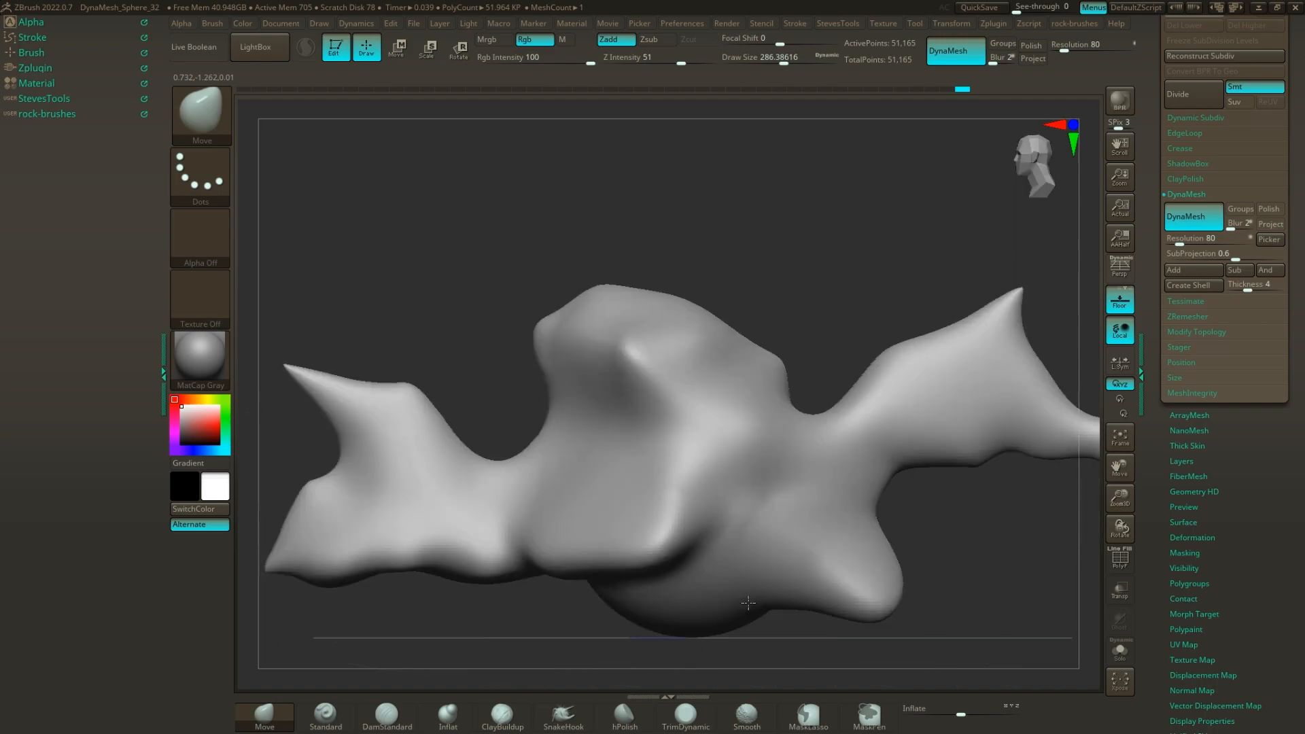
# Pull the central peak up into a taller, head-like crest with the Move brush, remesh it and smooth its surface.
pyautogui.moveTo(805, 265)
pyautogui.mouseDown()
pyautogui.moveTo(661, 219)
pyautogui.moveTo(676, 210)
pyautogui.moveTo(720, 237)
pyautogui.mouseUp()
pyautogui.moveTo(608, 338); pyautogui.dragTo(629, 348)
pyautogui.moveTo(598, 307)
pyautogui.mouseDown()
pyautogui.moveTo(585, 318)
pyautogui.moveTo(545, 259)
pyautogui.mouseUp()
pyautogui.keyDown('ctrl'); pyautogui.moveTo(673, 181); pyautogui.dragTo(729, 250); pyautogui.keyUp('ctrl')
pyautogui.moveTo(763, 303)
pyautogui.mouseDown()
pyautogui.moveTo(851, 394)
pyautogui.moveTo(809, 417)
pyautogui.mouseUp()
pyautogui.press('shift')
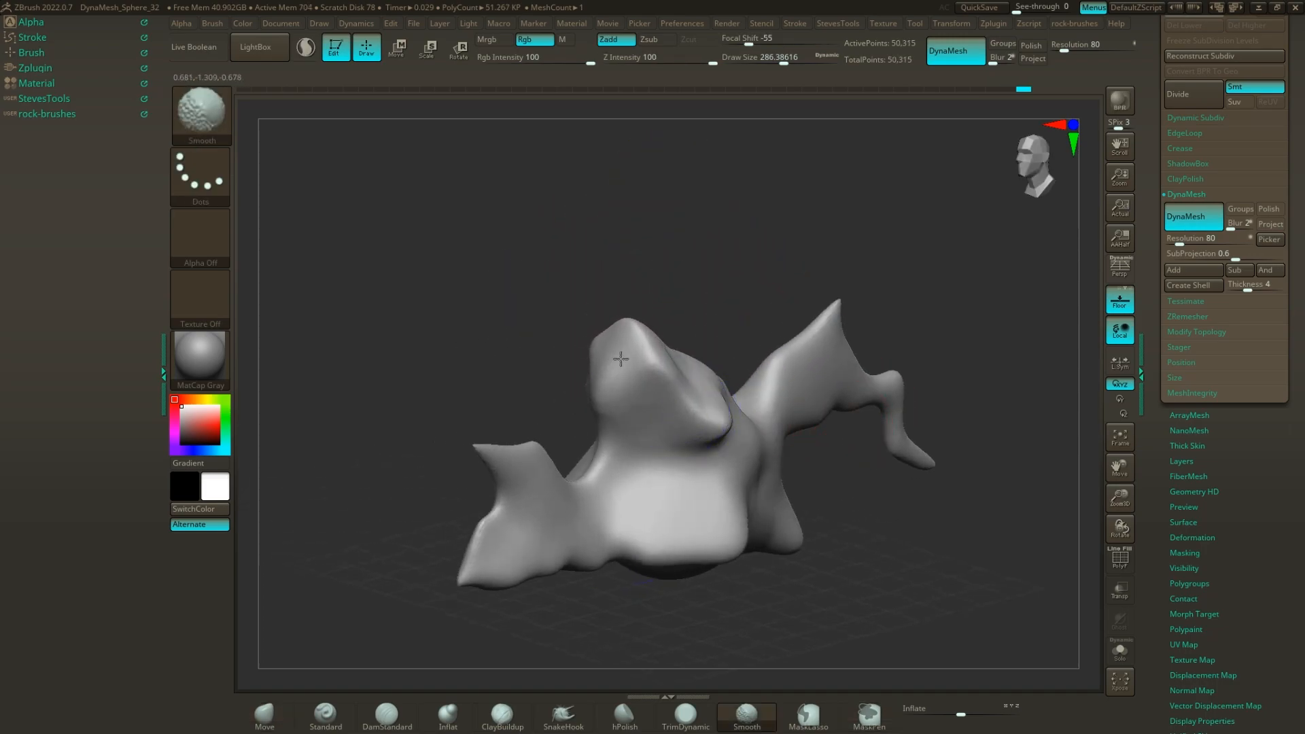
pyautogui.keyDown('shift'); pyautogui.moveTo(932, 437); pyautogui.dragTo(914, 469); pyautogui.keyUp('shift')
pyautogui.moveTo(908, 516)
pyautogui.mouseDown()
pyautogui.moveTo(895, 539)
pyautogui.moveTo(938, 571)
pyautogui.moveTo(804, 475)
pyautogui.moveTo(824, 503)
pyautogui.mouseUp()
pyautogui.keyDown('alt'); pyautogui.moveTo(929, 536); pyautogui.dragTo(830, 482); pyautogui.keyUp('alt')
pyautogui.moveTo(831, 483)
pyautogui.keyDown('alt'); pyautogui.mouseDown()
pyautogui.moveTo(875, 528)
pyautogui.moveTo(860, 519)
pyautogui.moveTo(891, 519)
pyautogui.mouseUp(); pyautogui.keyUp('alt')
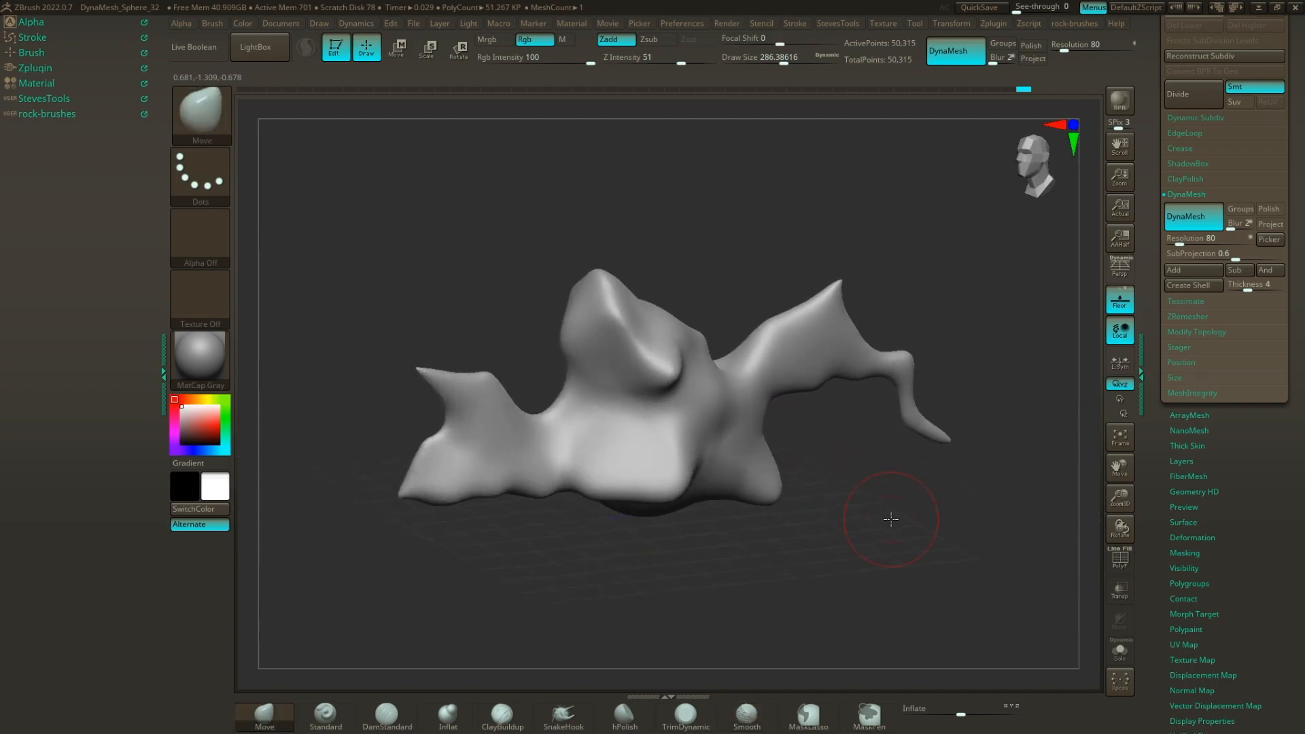